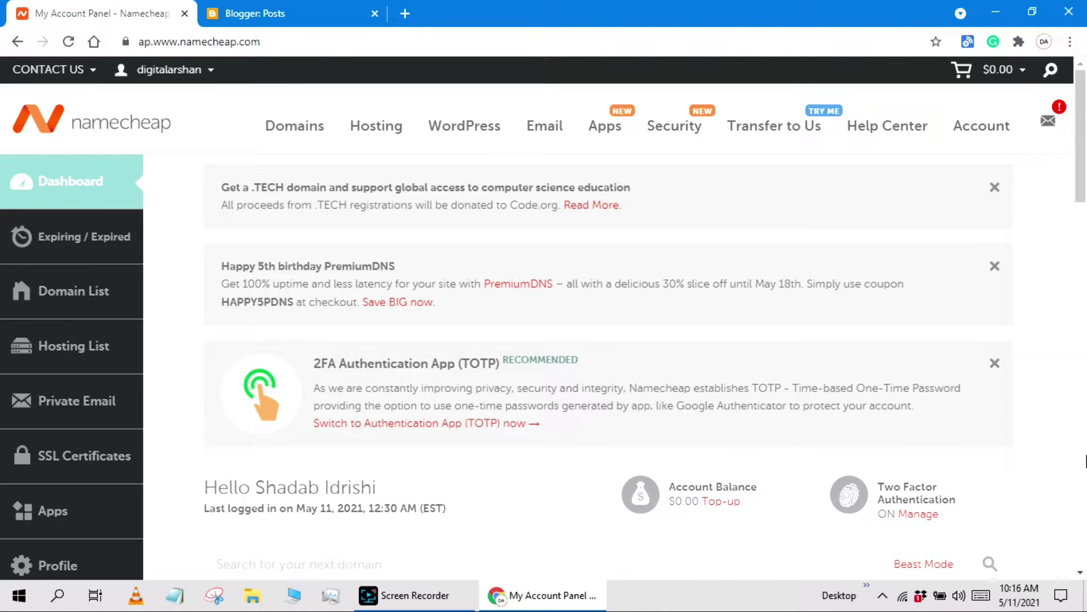
Open the management page of digitalarshan.com and select Namecheap BasicDNS for its nameservers.
left_click_drag(1081, 182, 1083, 297)
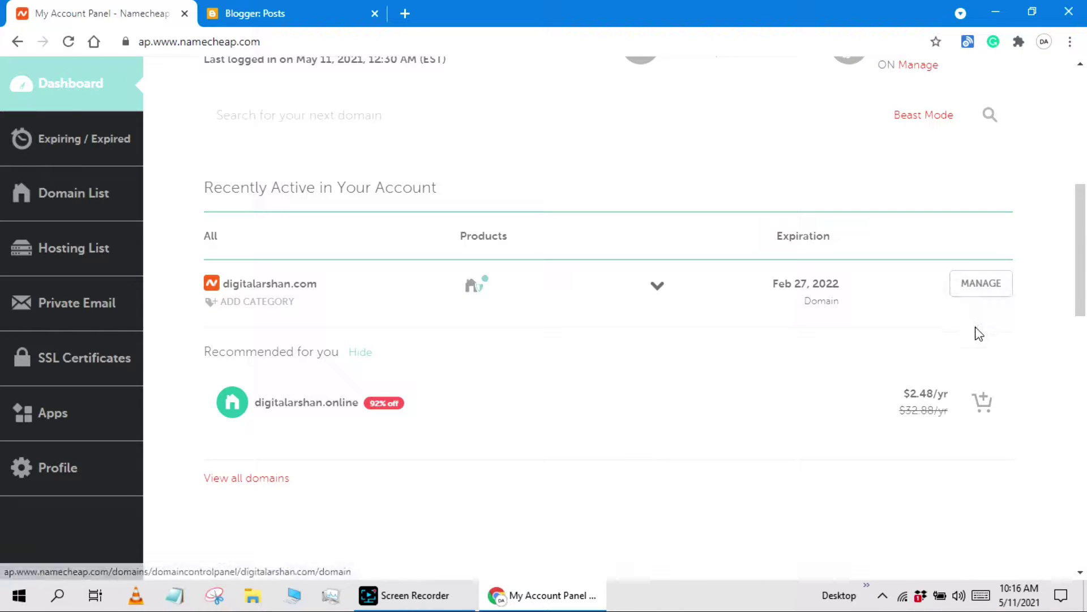
left_click(979, 289)
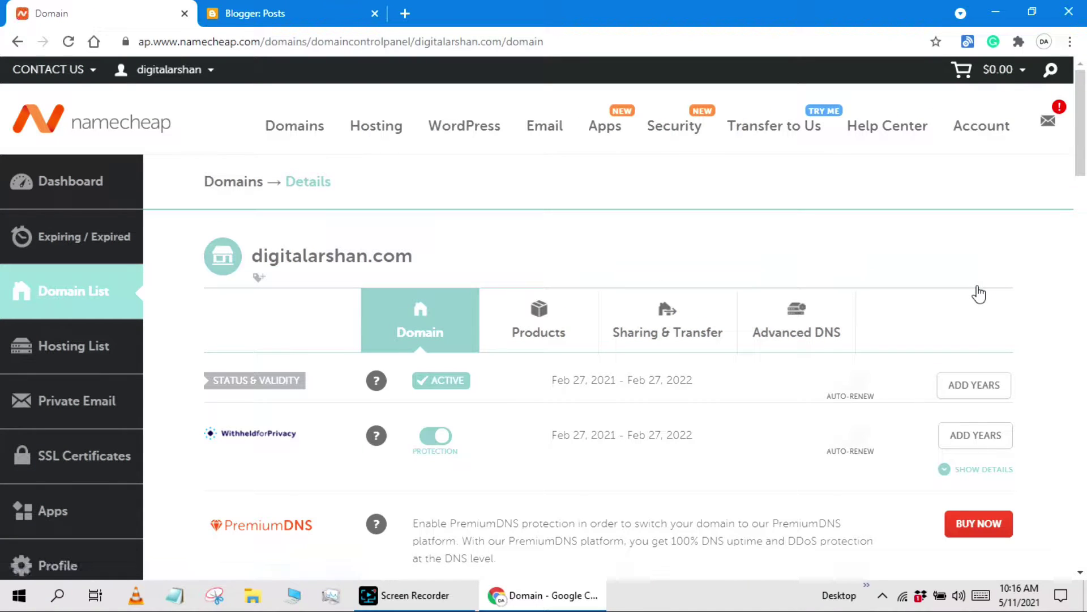
left_click_drag(1086, 158, 1085, 212)
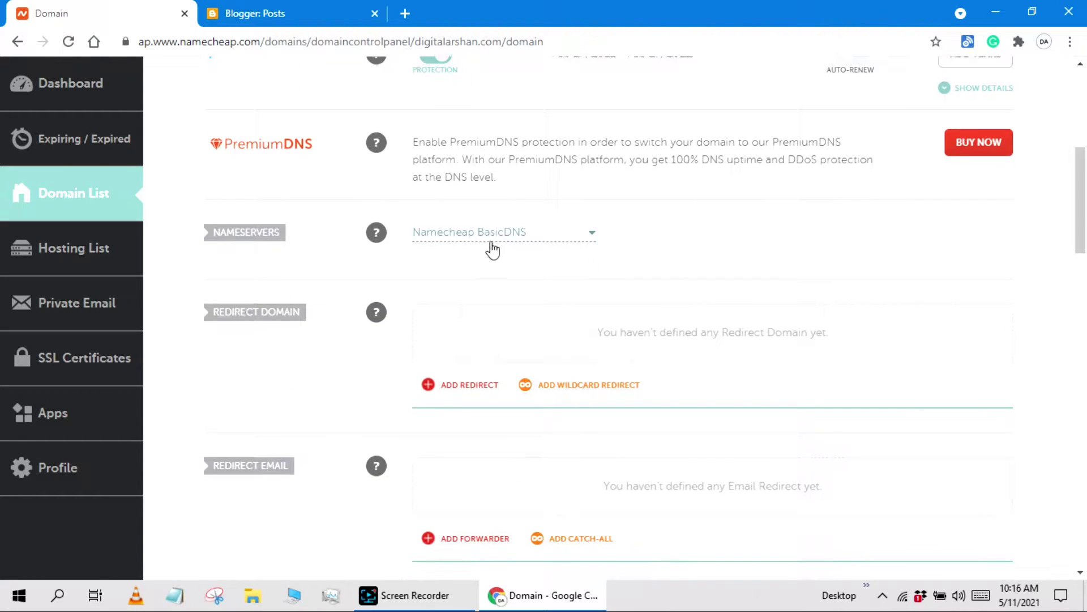
left_click(537, 231)
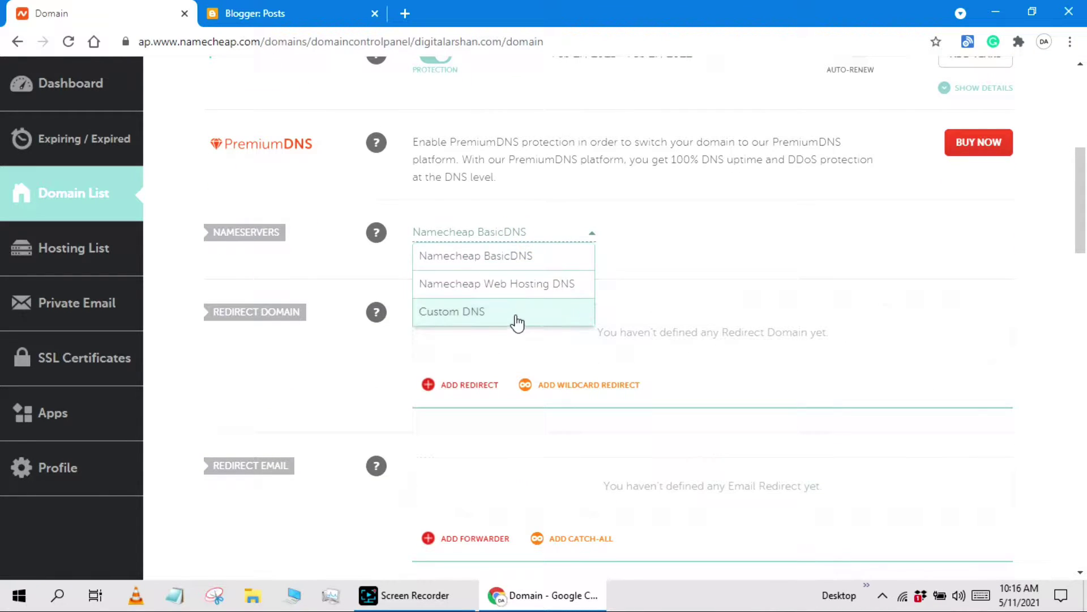
left_click(536, 258)
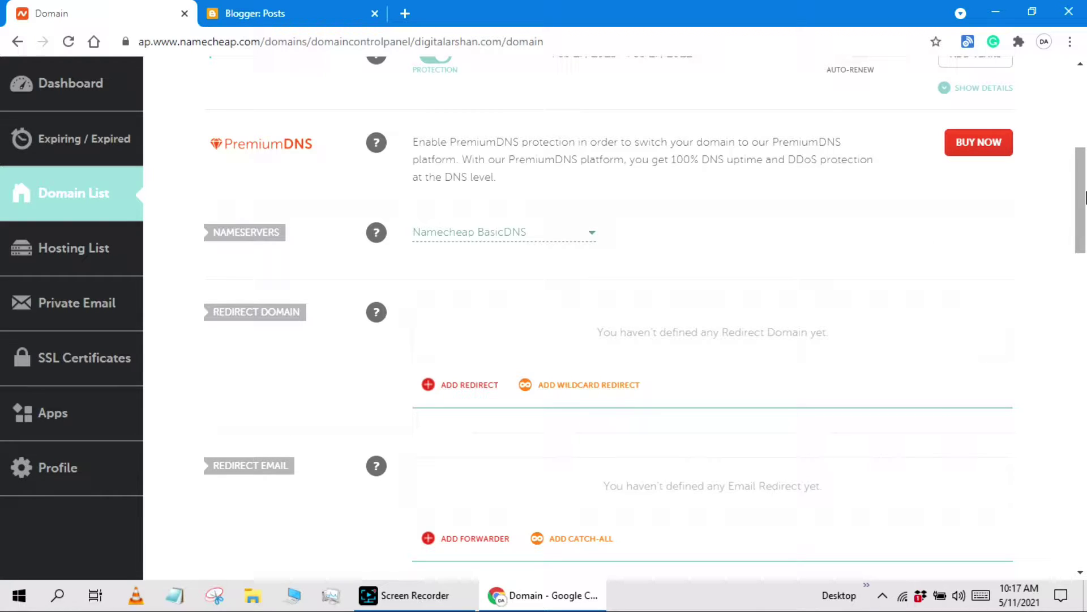
Open the domain's Advanced DNS settings and go to the Host Records section.
left_click_drag(1086, 198, 1085, 117)
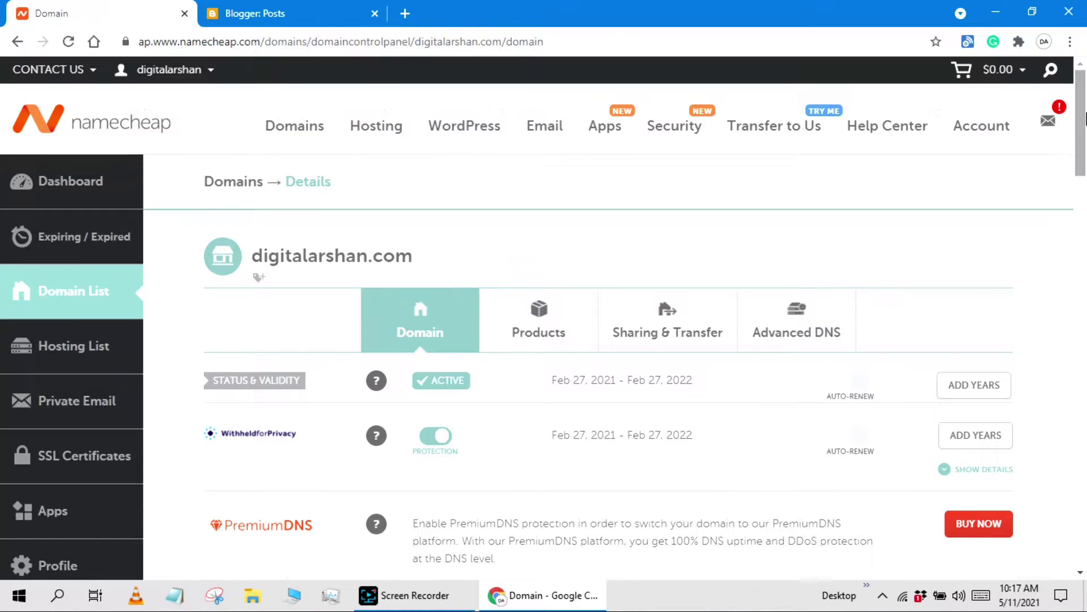
left_click(804, 322)
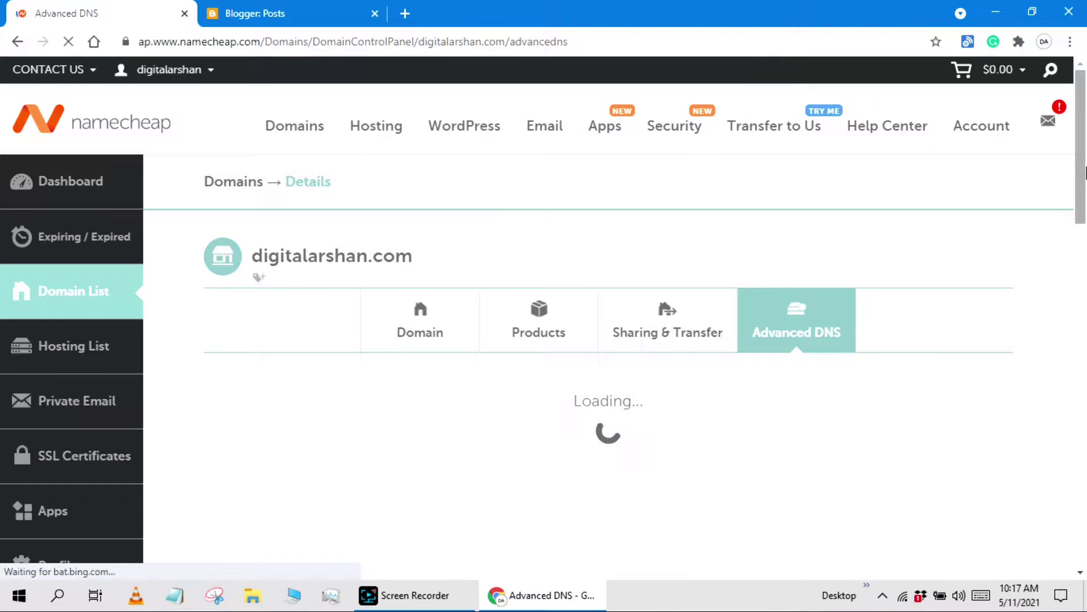
left_click_drag(1086, 175, 1086, 216)
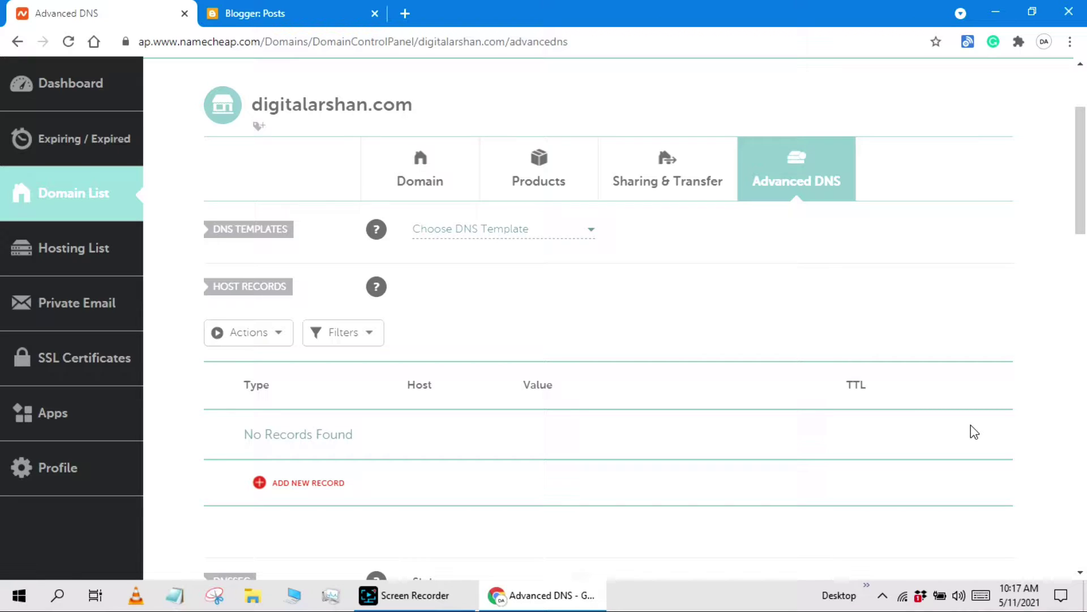
scroll(1071, 226, "down", 2)
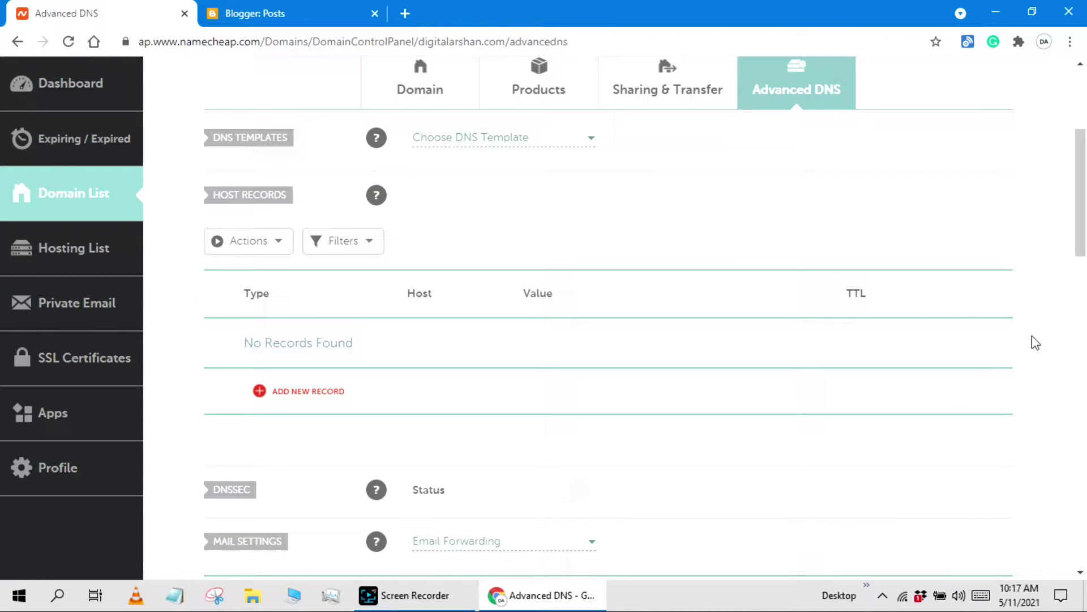
Switch to Blogger and open the custom domain entry in the blog's publishing settings.
left_click(248, 9)
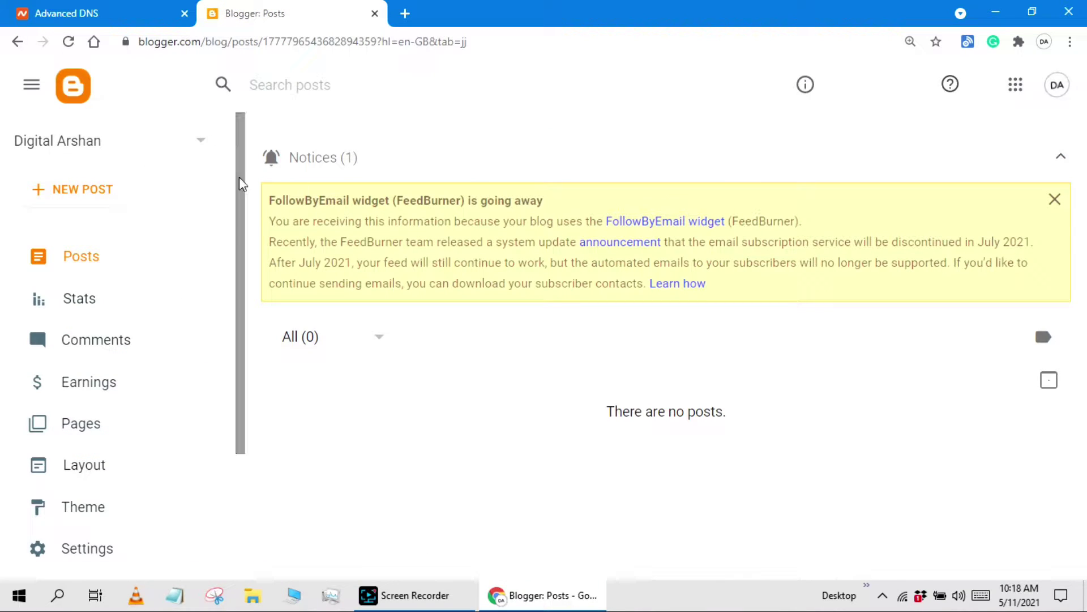
left_click_drag(242, 183, 230, 281)
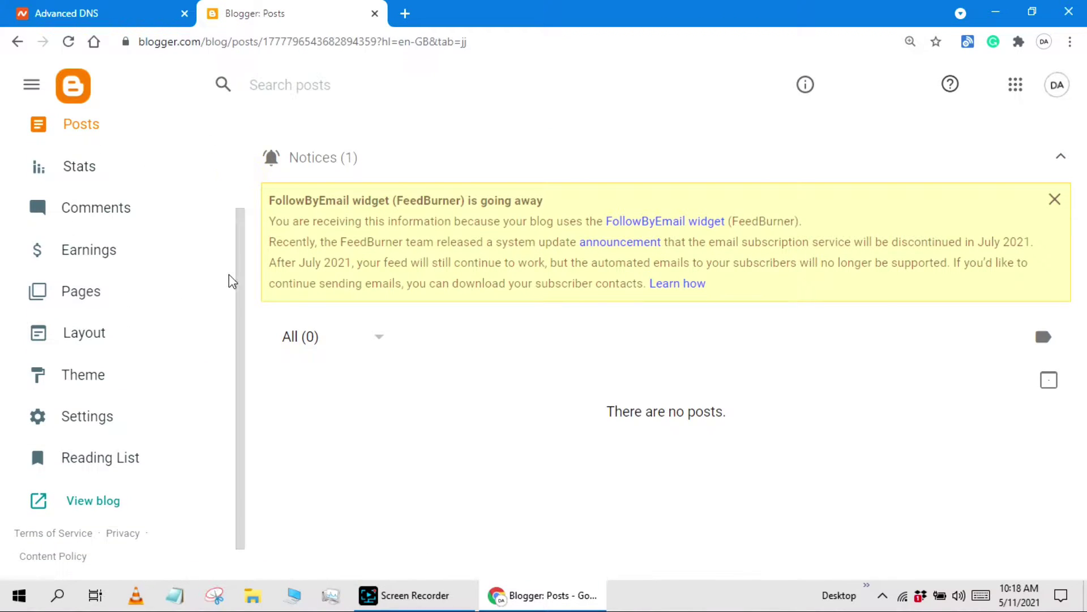
left_click(97, 431)
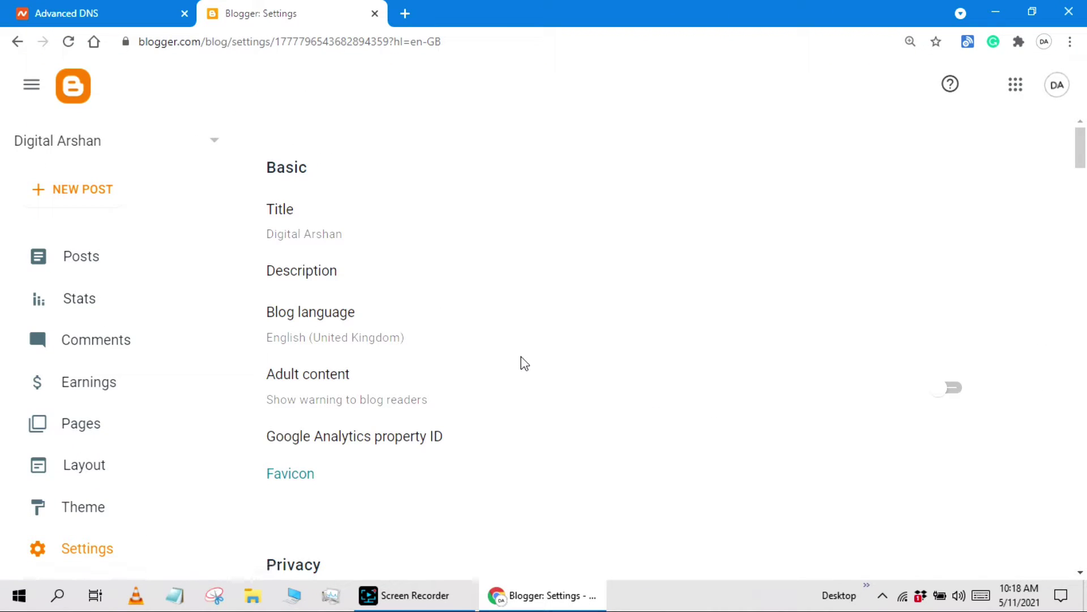
left_click_drag(1081, 166, 1083, 215)
left_click(338, 276)
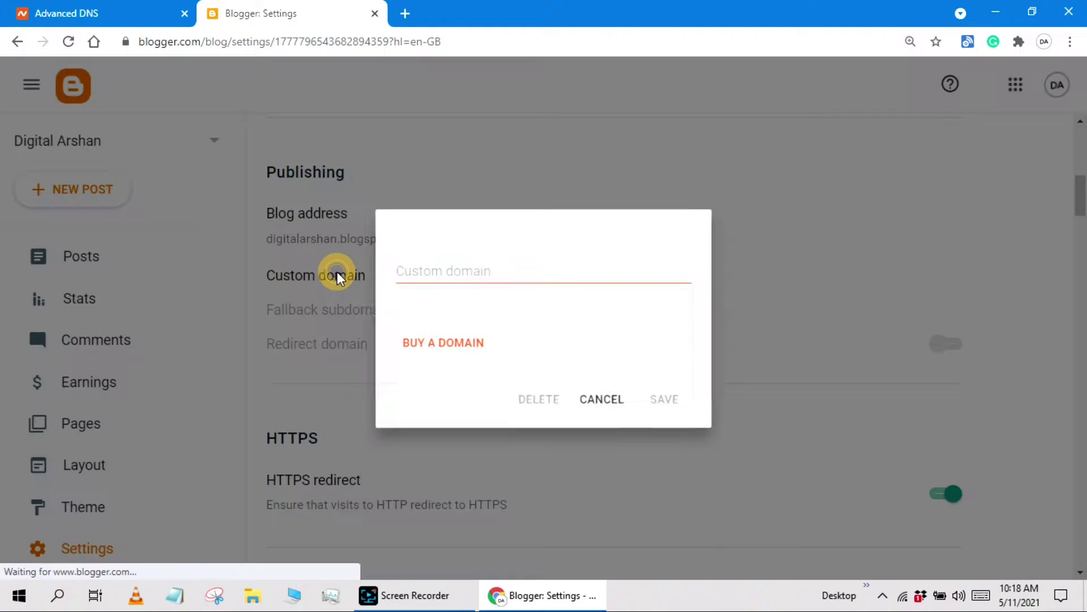
left_click(484, 264)
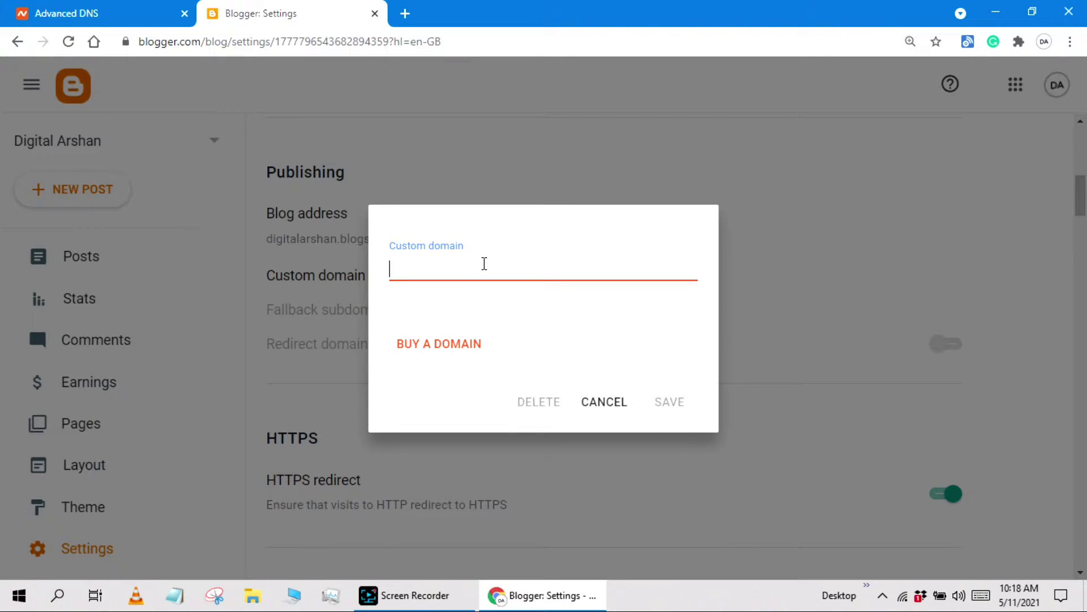
left_click(67, 11)
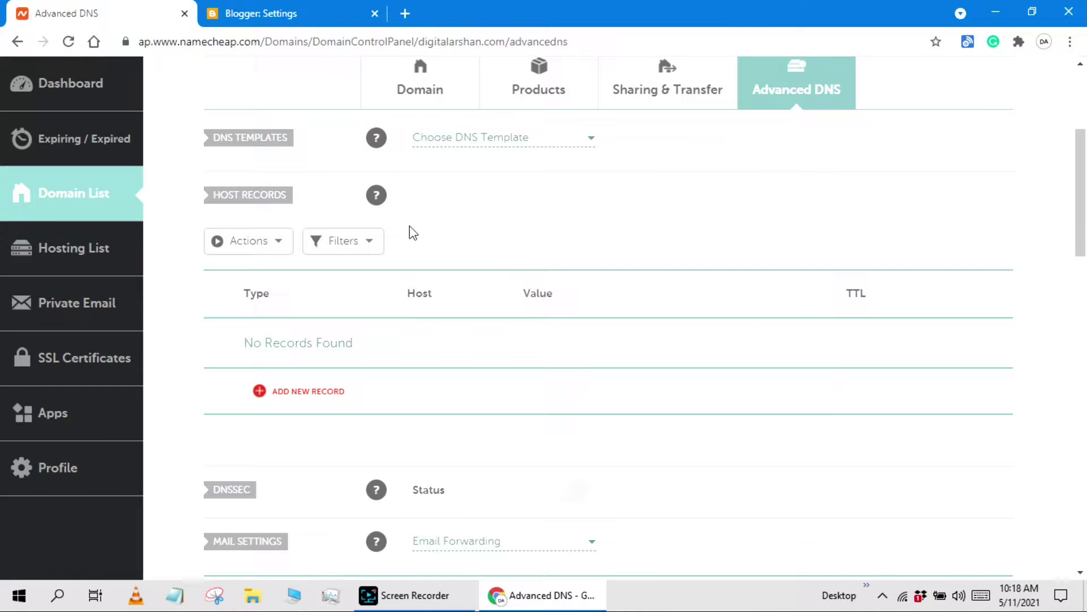
scroll(1069, 199, "up", 3)
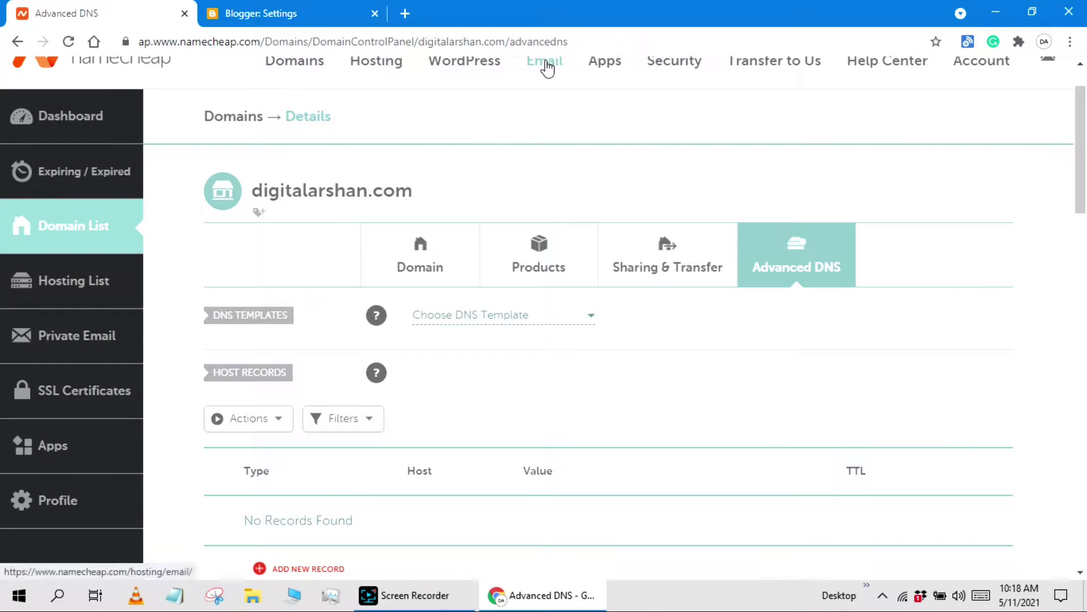
left_click_drag(508, 40, 424, 44)
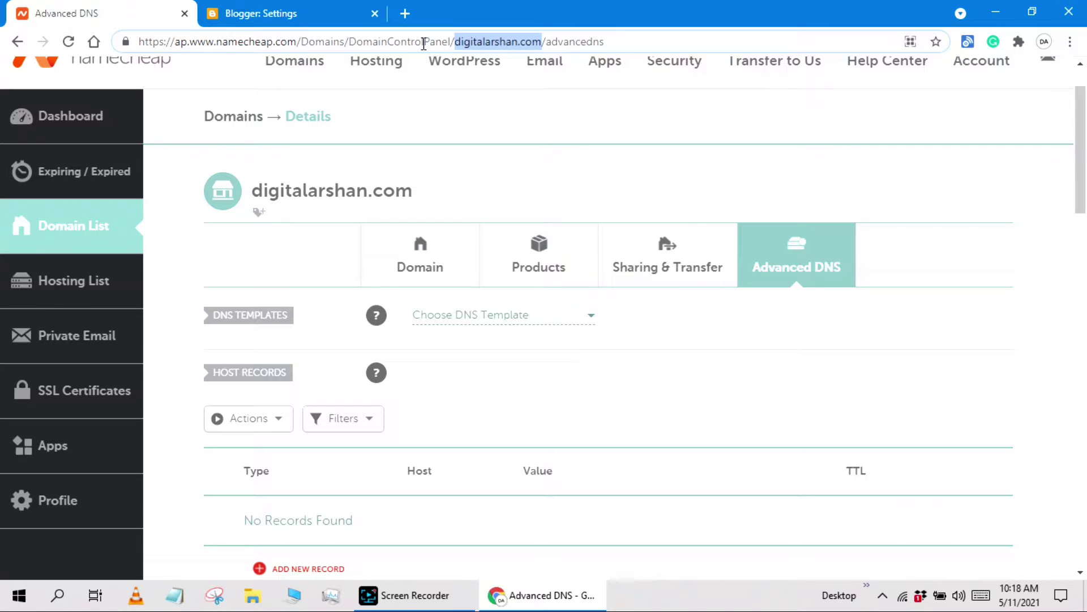
key("ctrl+c")
key("ctrl+Tab")
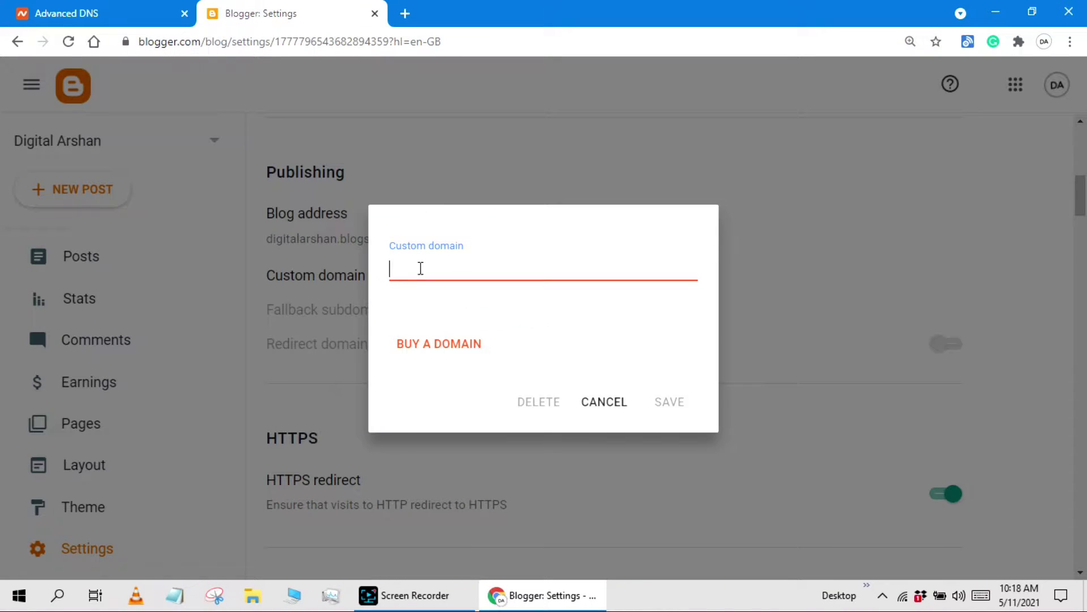
left_click(420, 269)
key("ctrl+v")
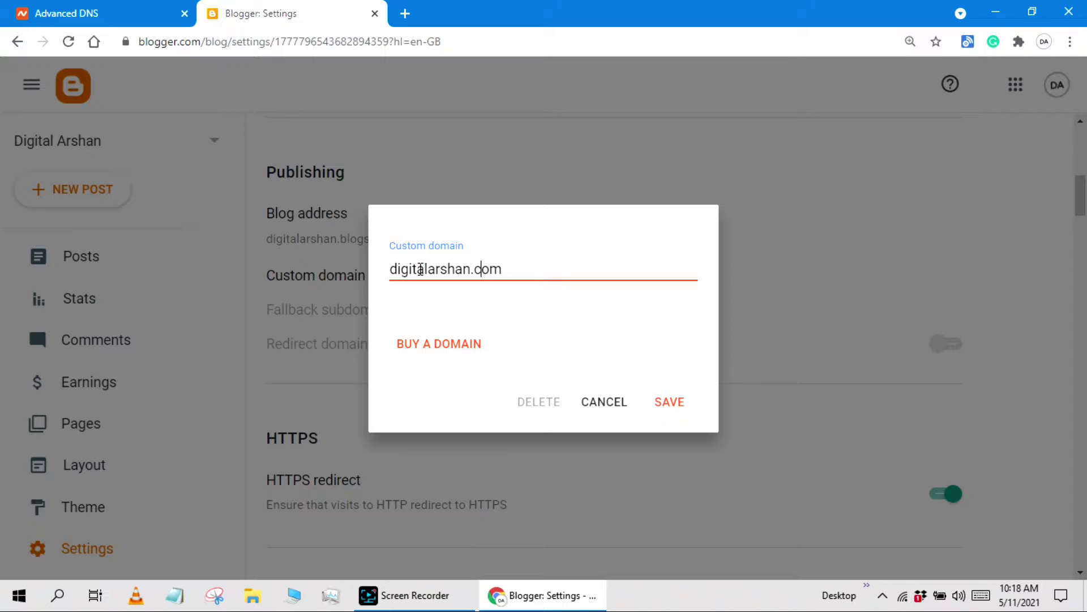
type("www.")
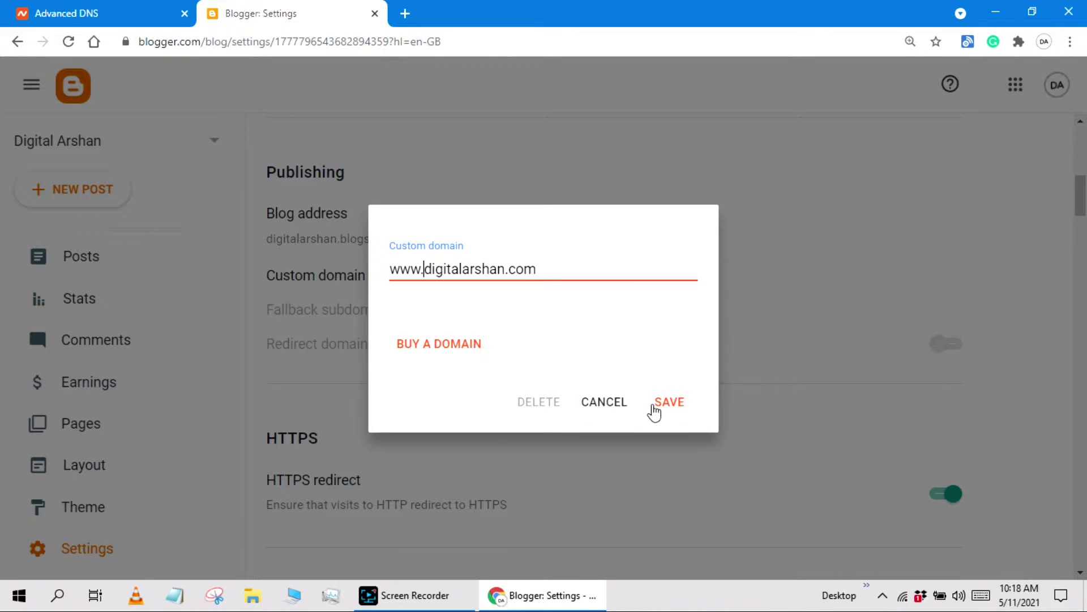
left_click(668, 406)
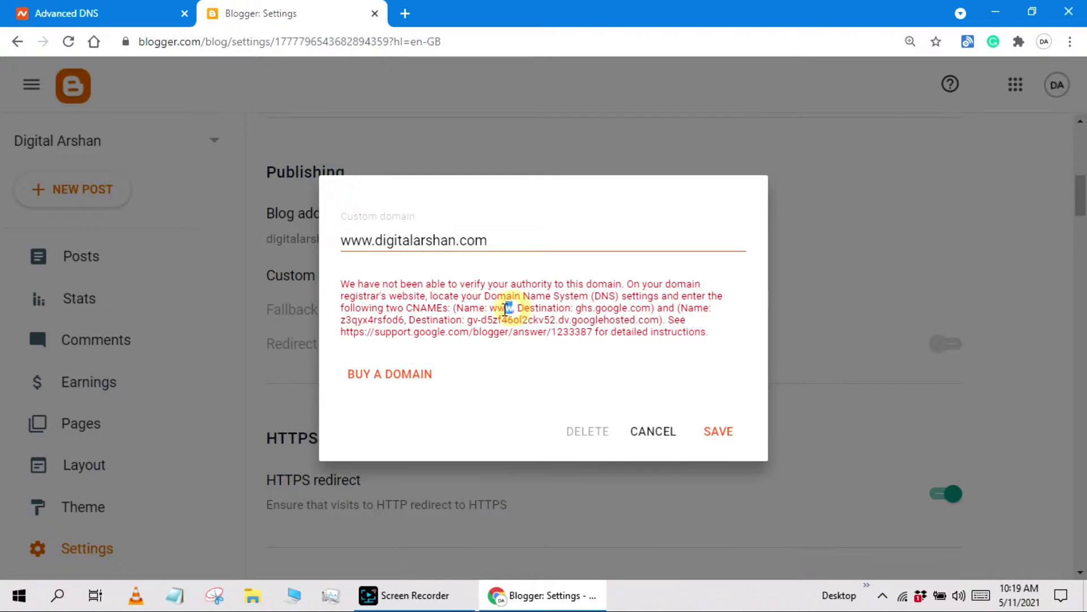
double_click(503, 308)
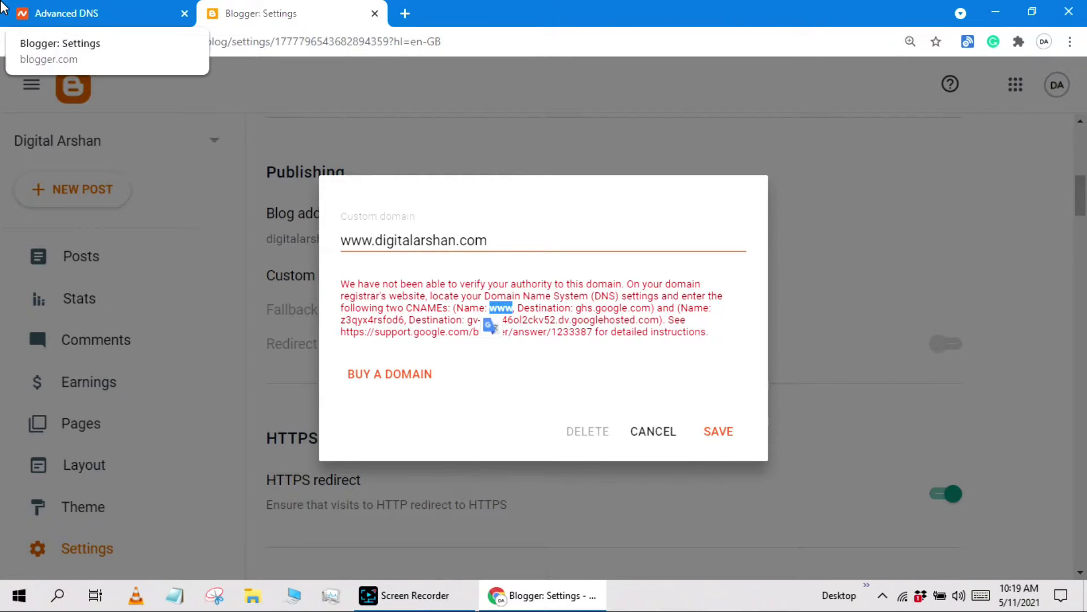
left_click(90, 11)
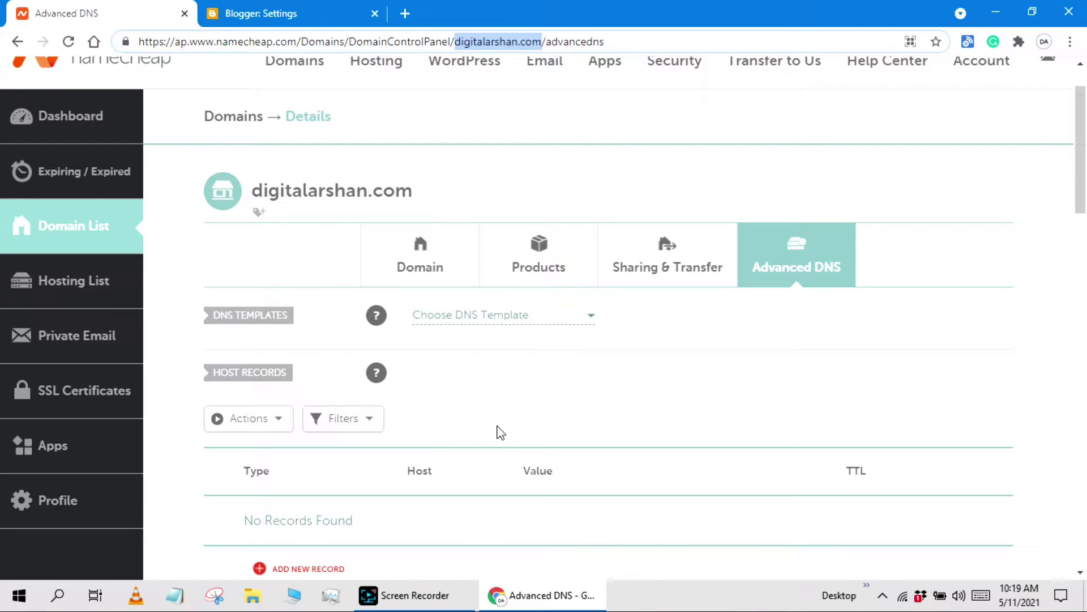
left_click_drag(1082, 195, 1081, 237)
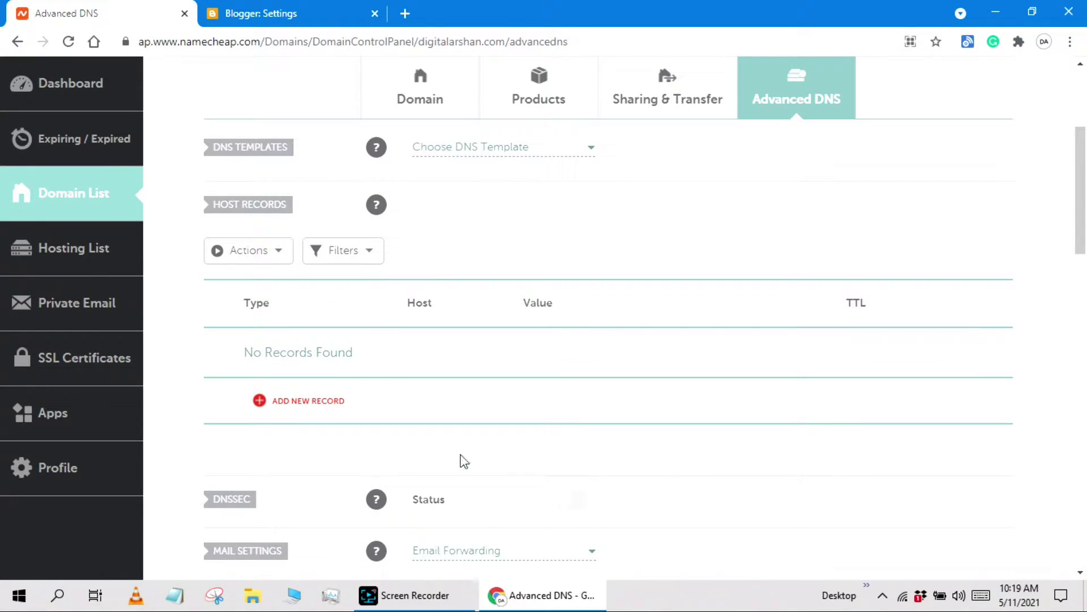
left_click(278, 401)
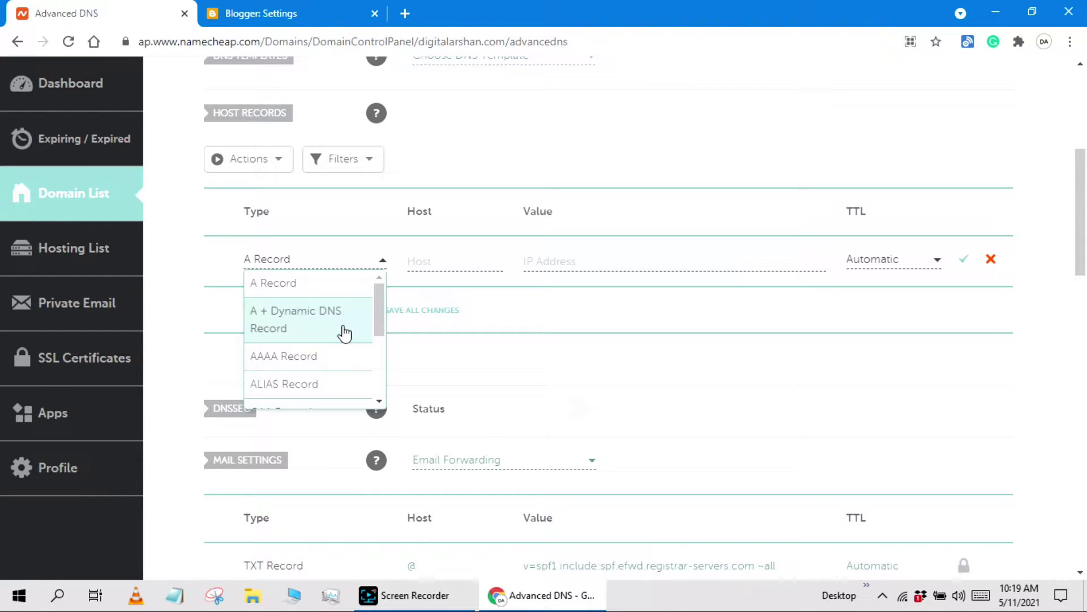
key("Down")
key("Down")
key("Down")
key("Down")
key("Down")
key("Up")
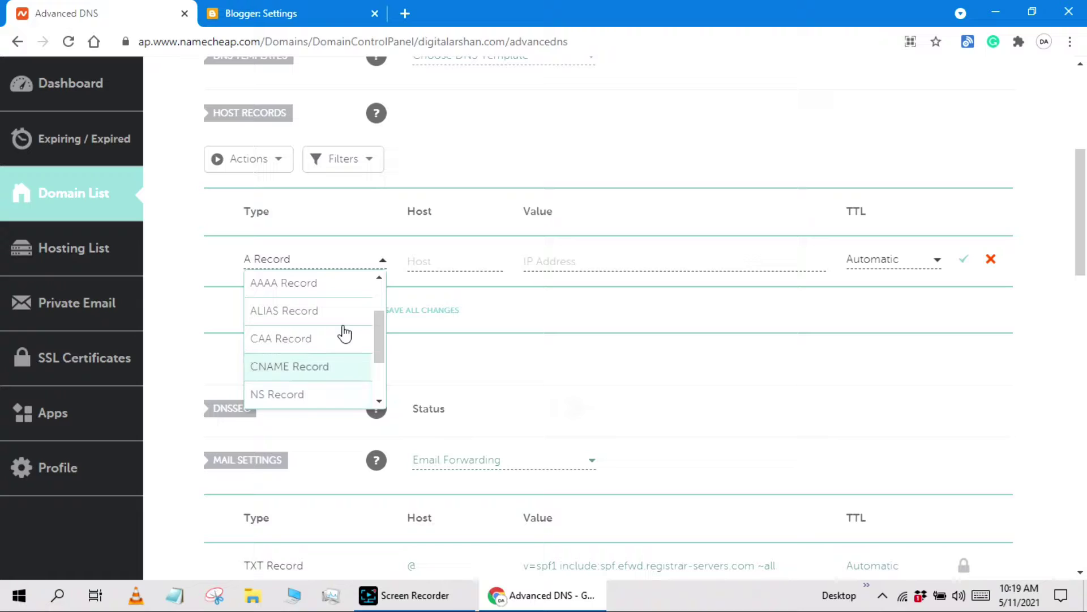
left_click(323, 366)
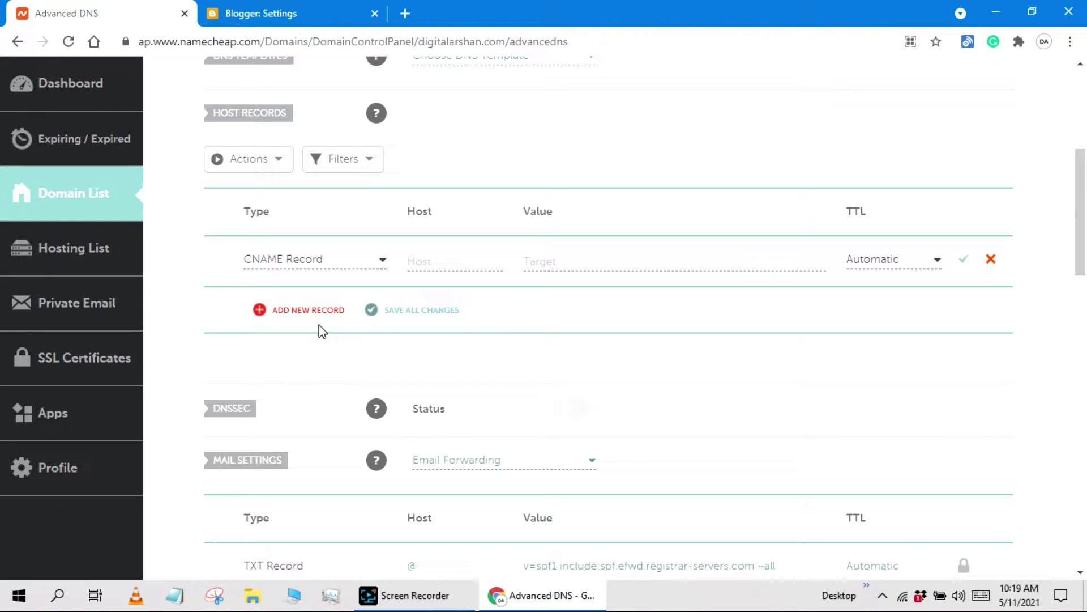
left_click(442, 259)
type("www")
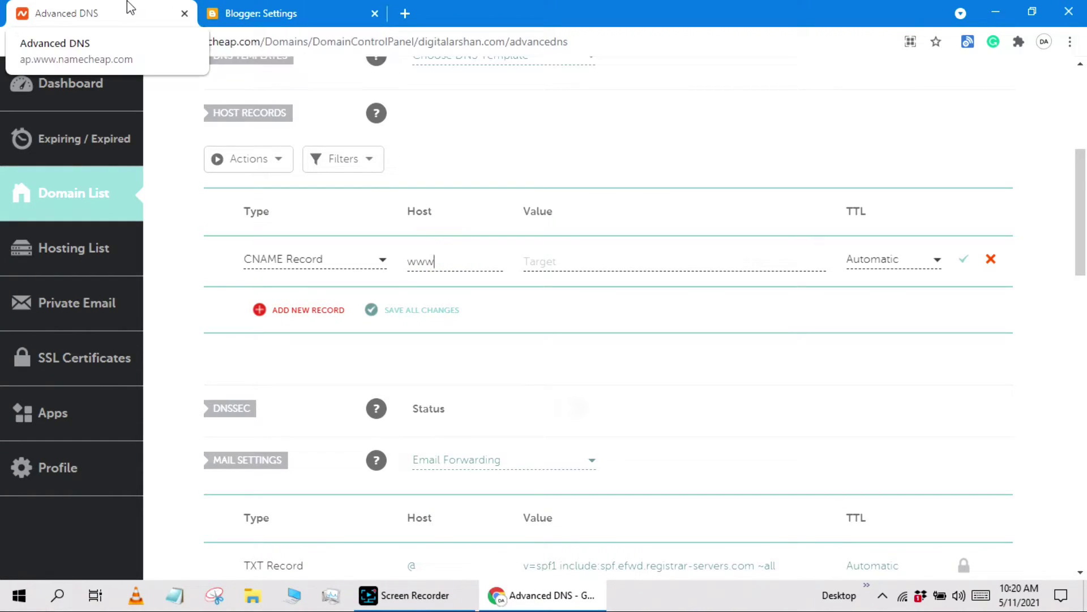
Copy the destination ghs.google.com from Blogger's custom domain dialog into the www CNAME record's value and save the record.
left_click(265, 10)
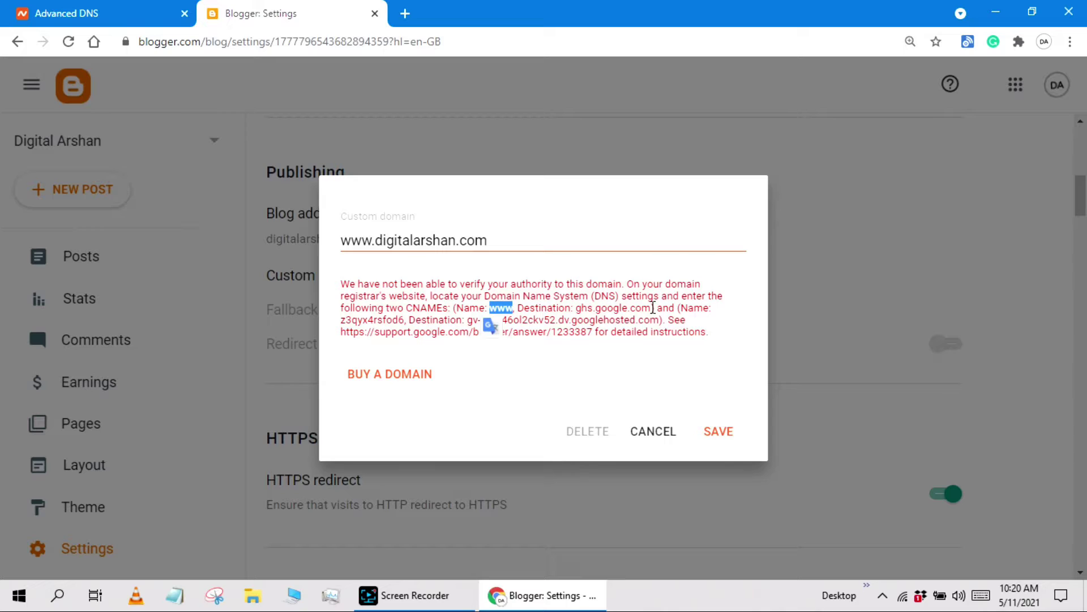
left_click_drag(653, 307, 578, 304)
key("ctrl+c")
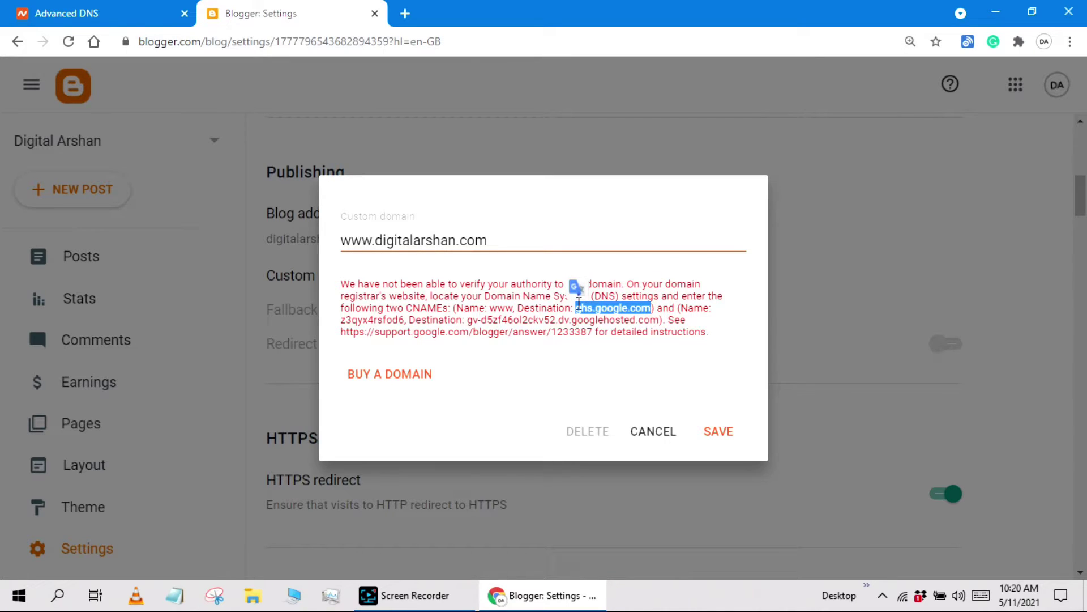
left_click(108, 12)
left_click(561, 261)
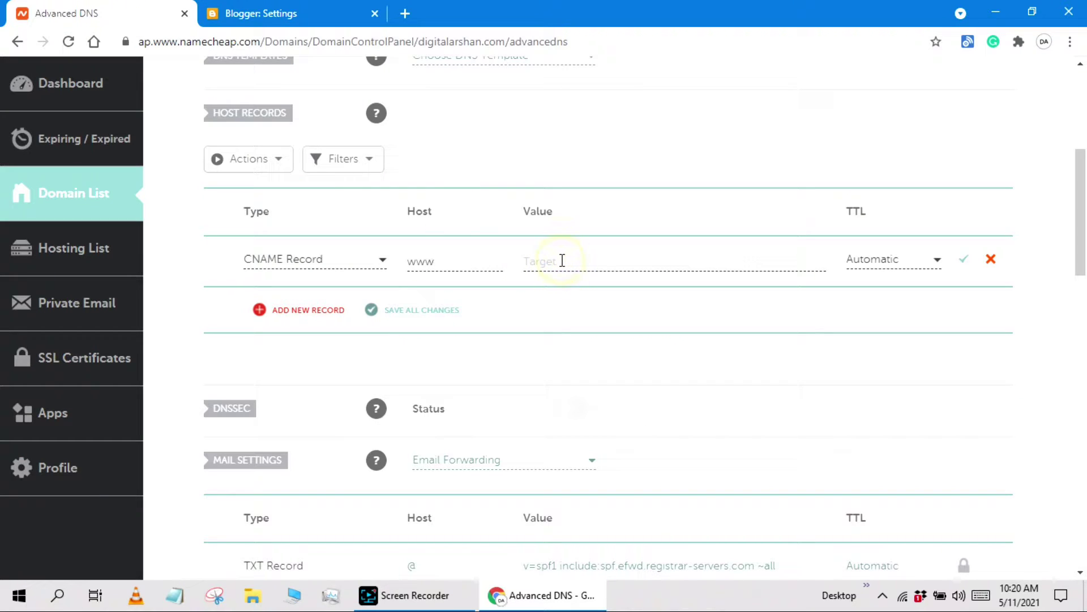
key("ctrl+v")
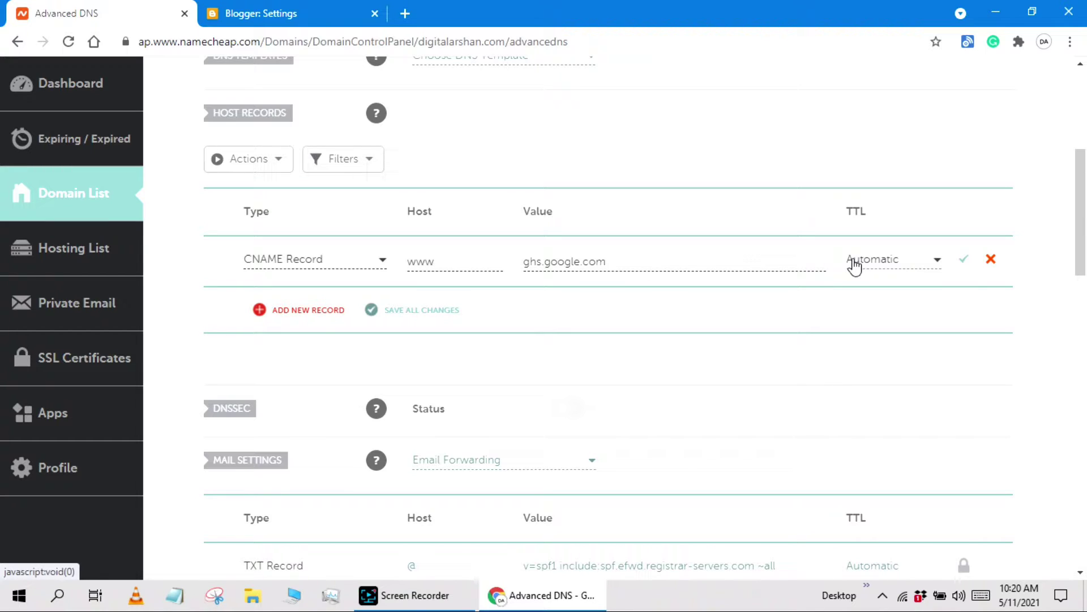
left_click(965, 261)
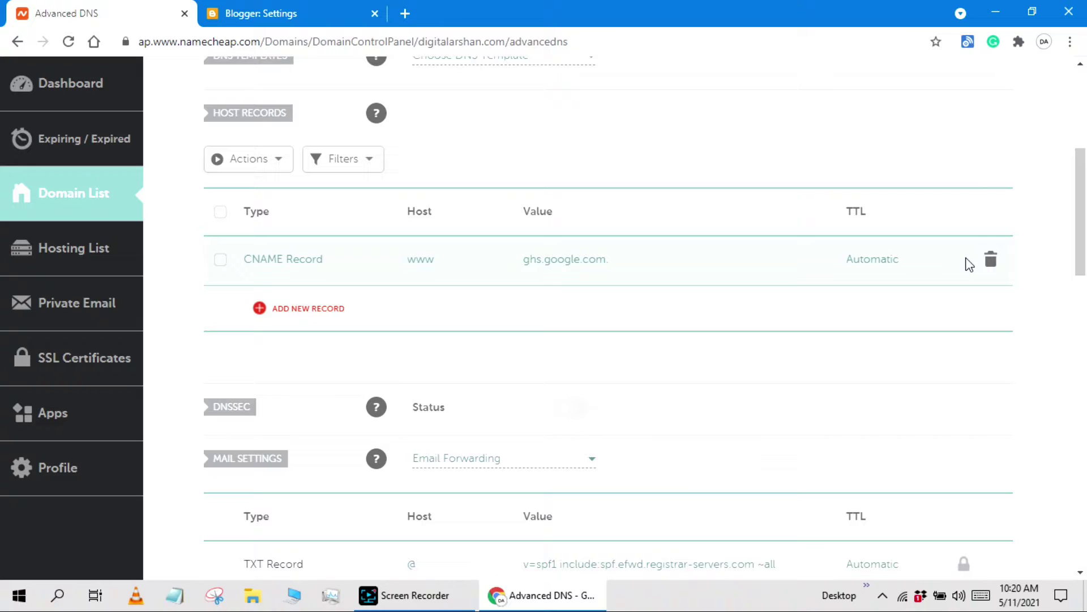
Add a second CNAME Record in Namecheap's host records, using the verification name copied from Blogger's custom domain dialog as its host.
left_click(300, 310)
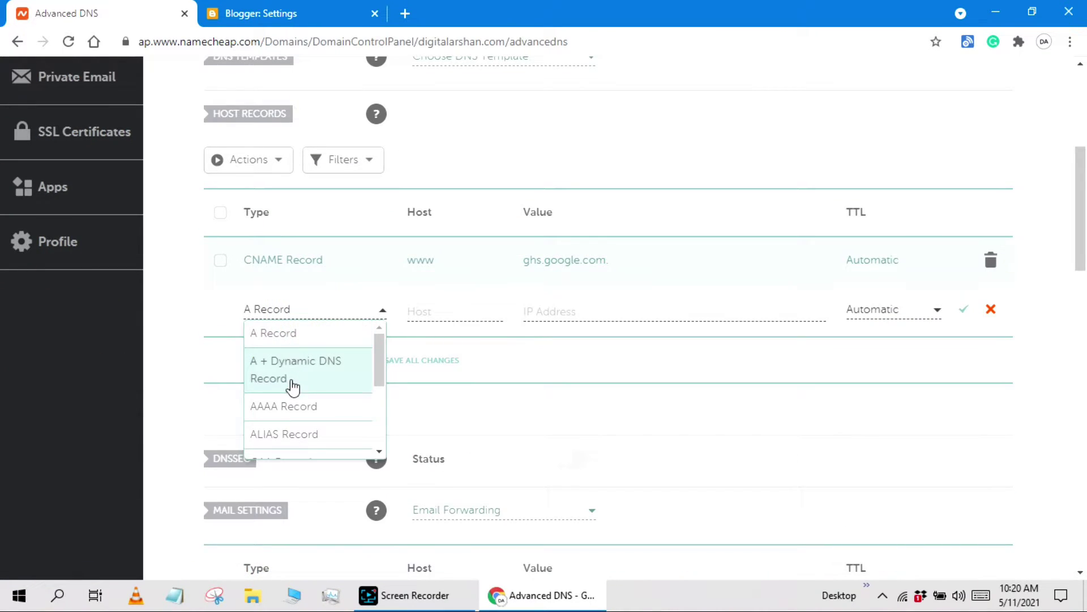
scroll(292, 387, "down", 1)
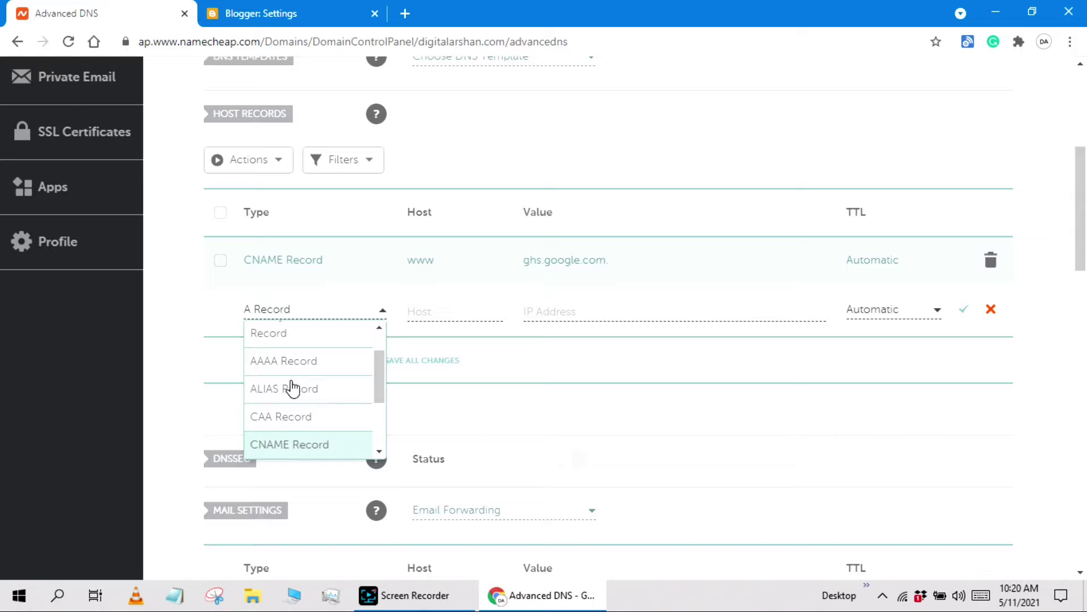
left_click(301, 445)
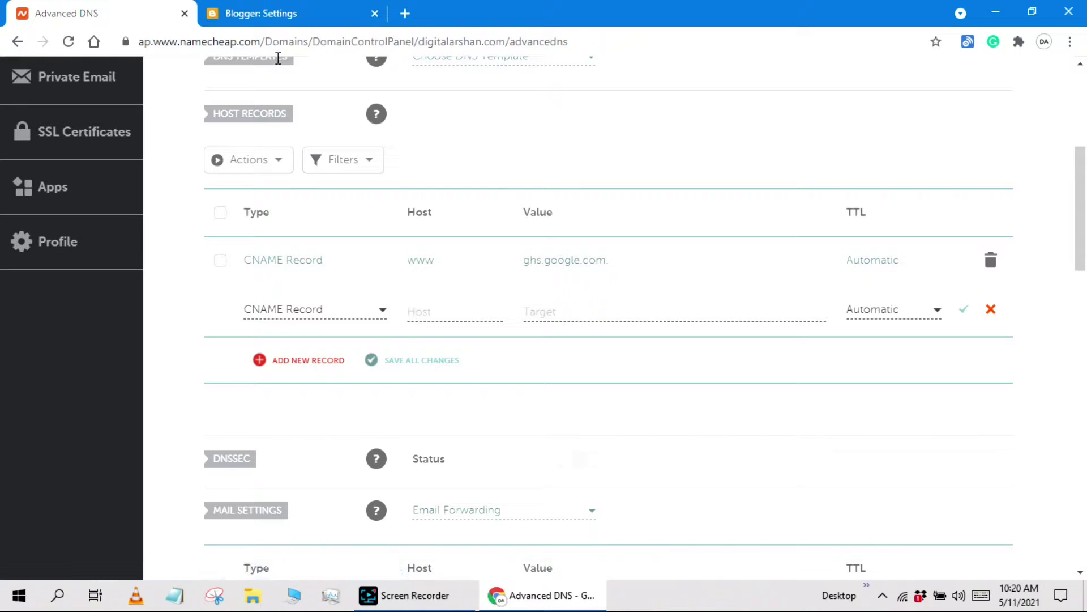
left_click(331, 6)
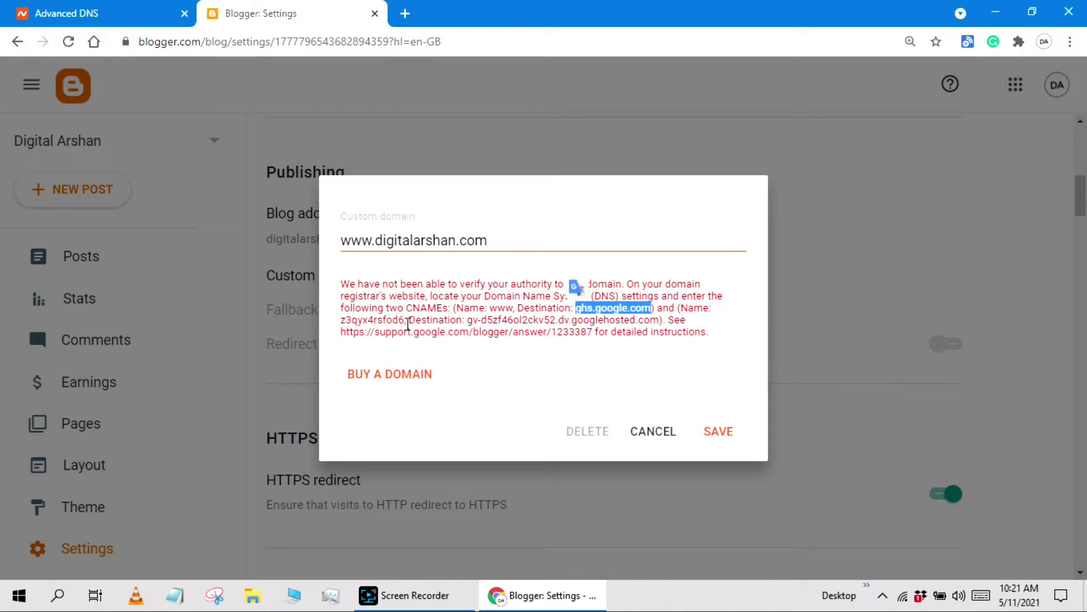
left_click_drag(406, 321, 344, 320)
key("ctrl+c")
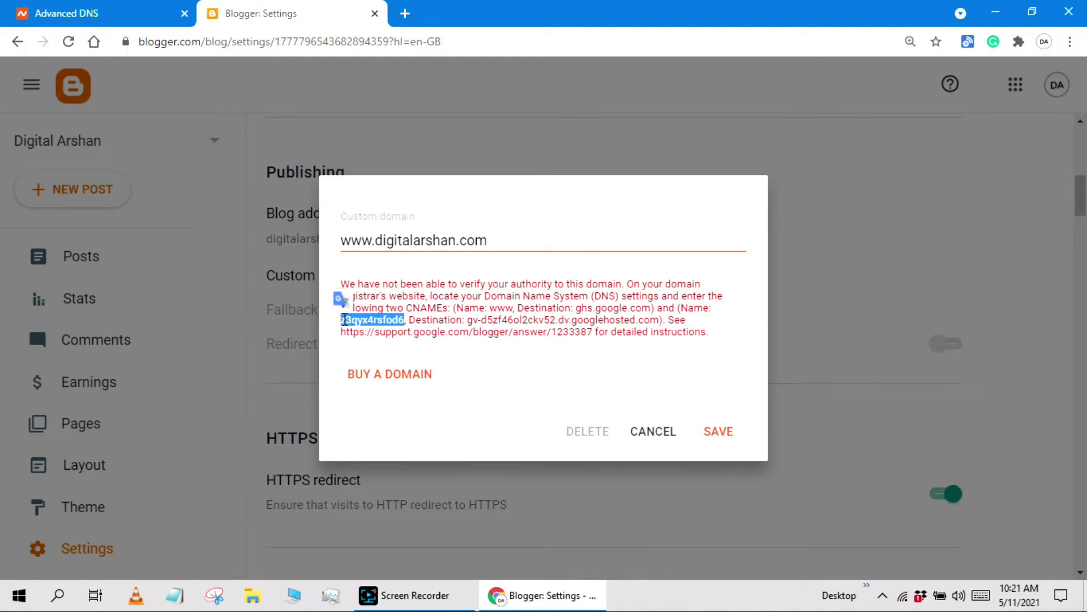
left_click(62, 13)
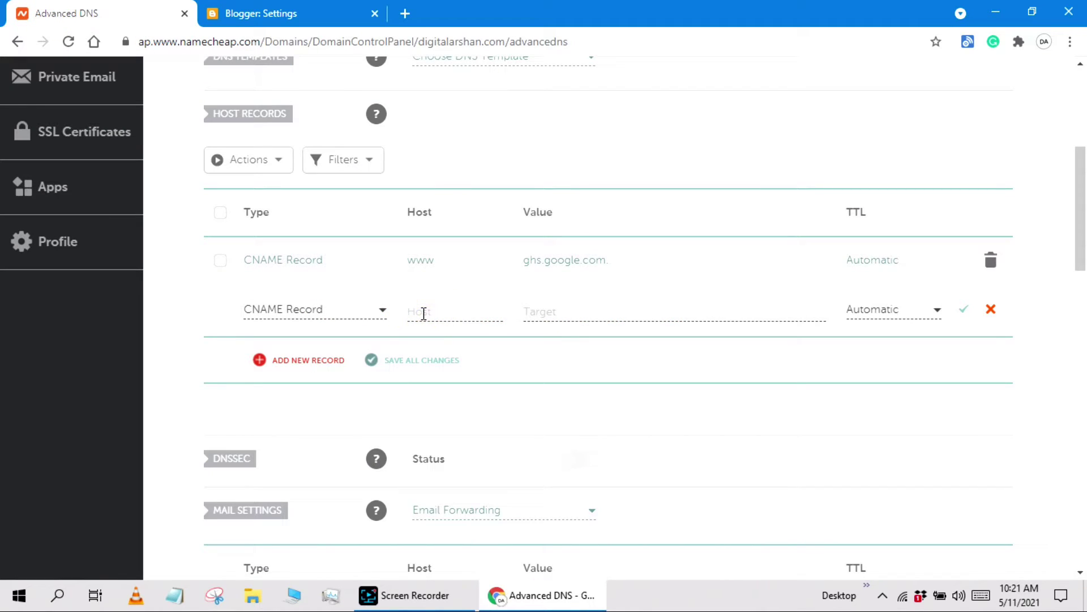
key("ctrl+v")
Copy the second CNAME's verification destination from Blogger's custom domain dialog into the new record's value and save the record.
left_click(290, 12)
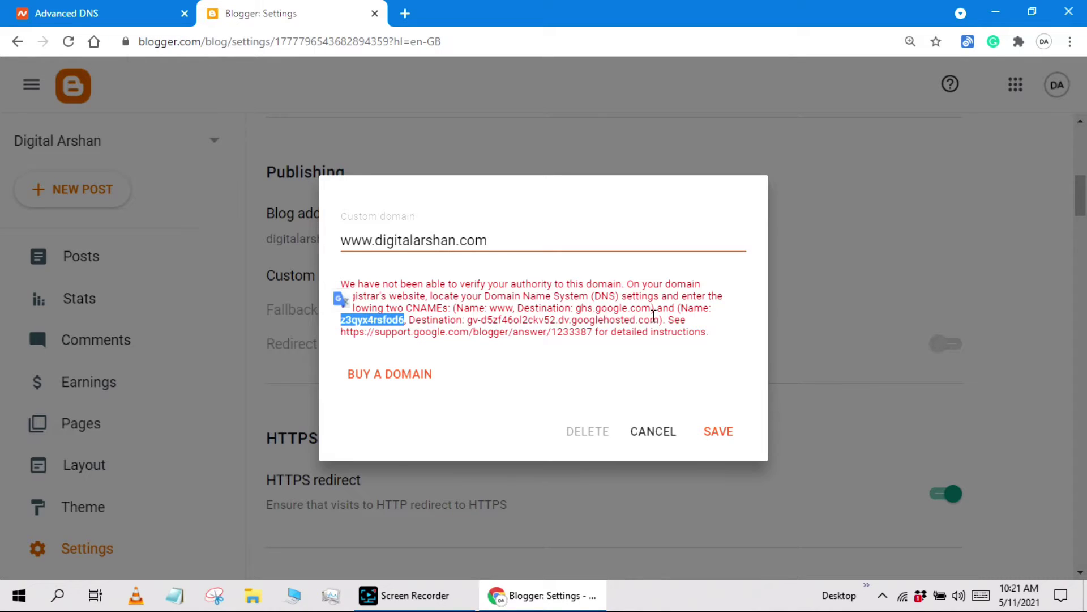
left_click_drag(660, 322, 469, 324)
key("ctrl+c")
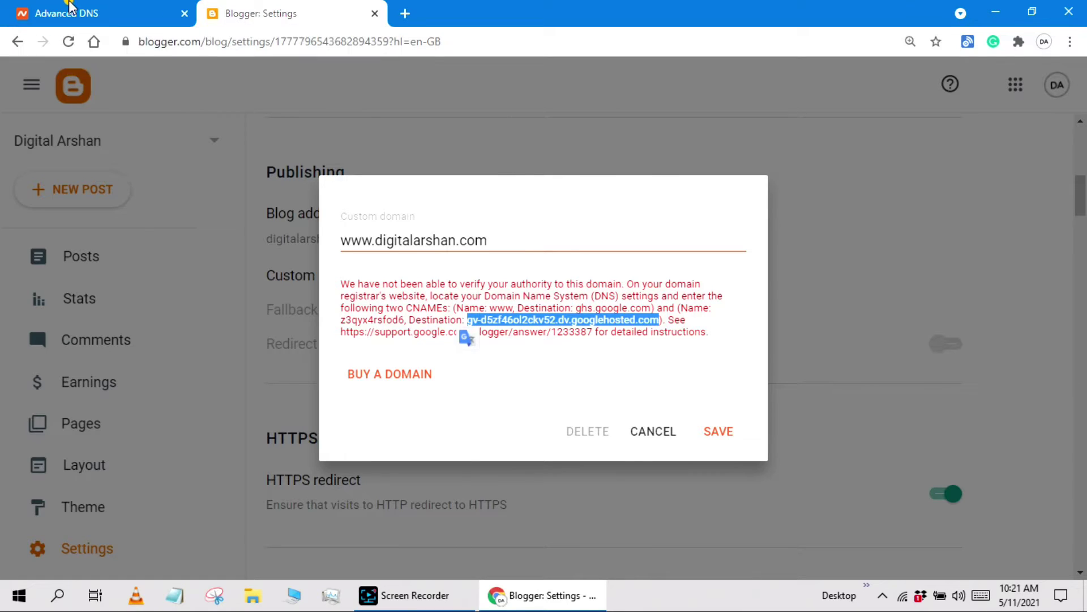
left_click(66, 13)
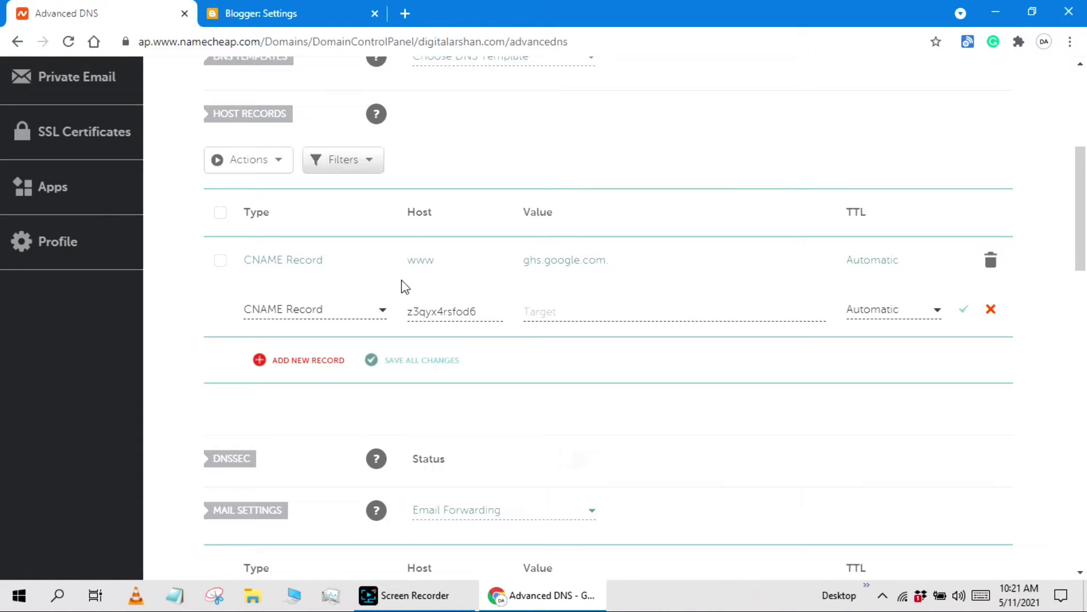
left_click(590, 309)
key("ctrl+v")
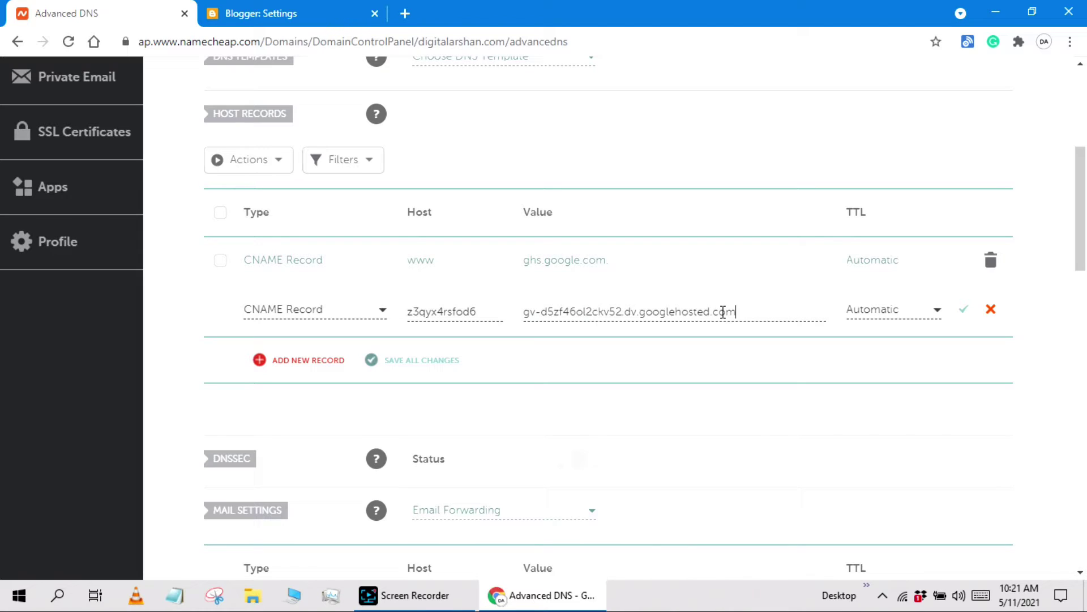
left_click(963, 311)
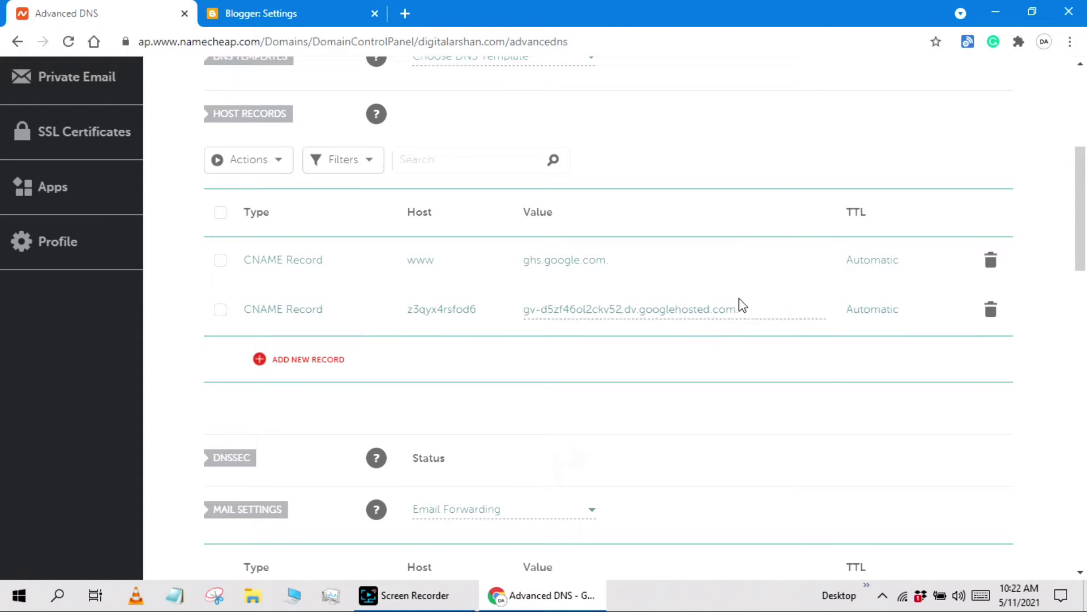
left_click(272, 13)
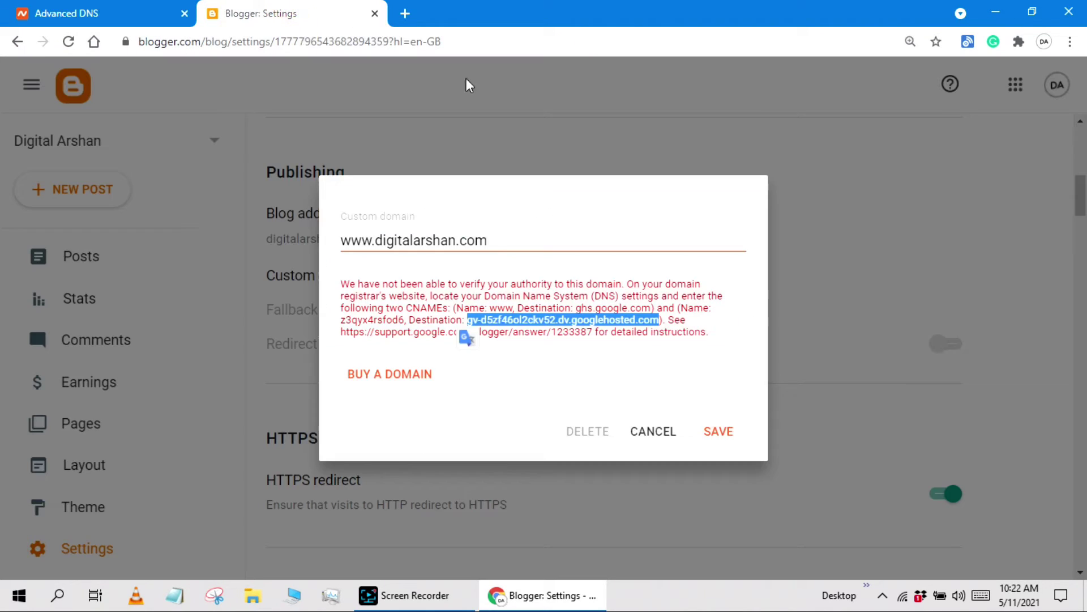
left_click(539, 345)
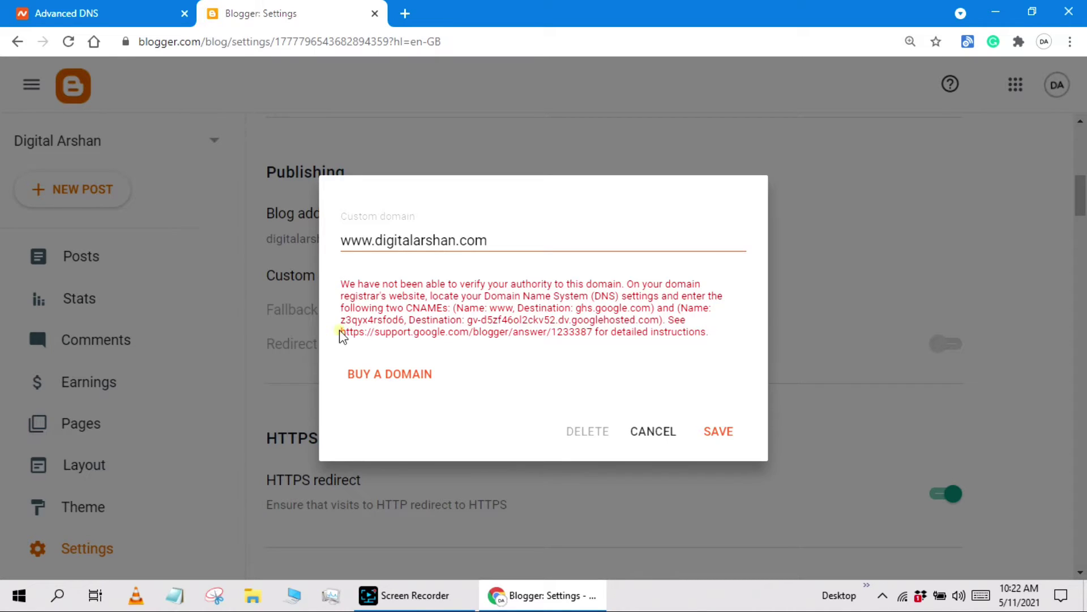
left_click_drag(342, 333, 630, 351)
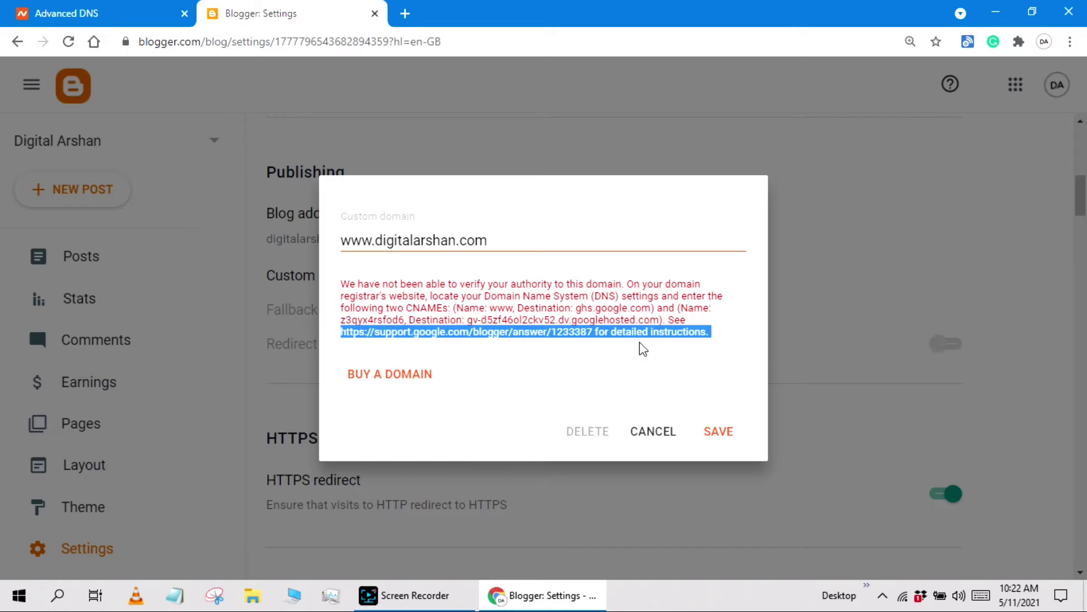
left_click_drag(643, 348, 593, 334)
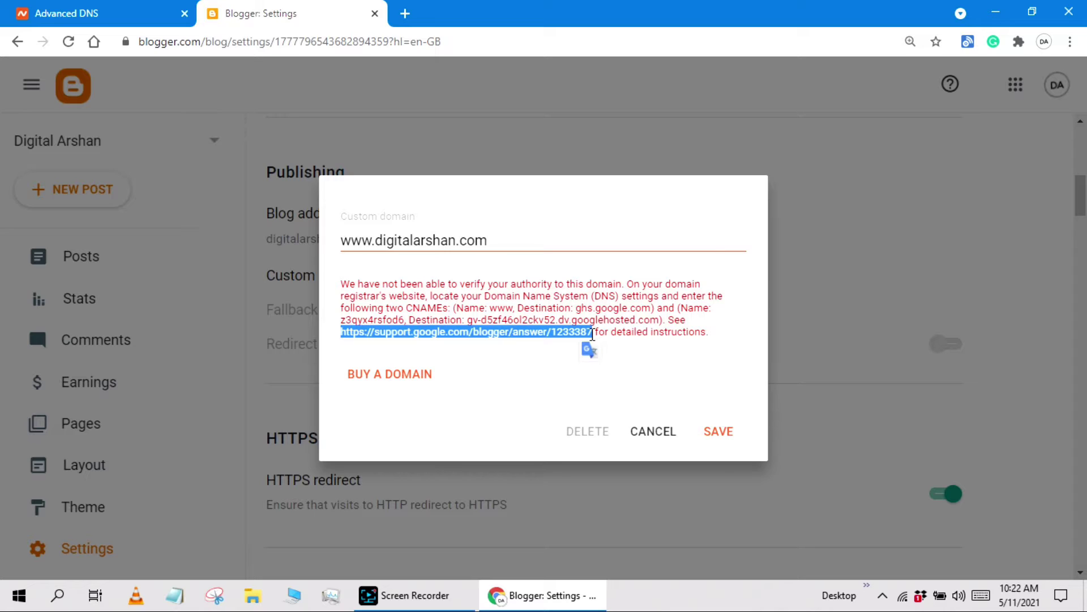
right_click(592, 334)
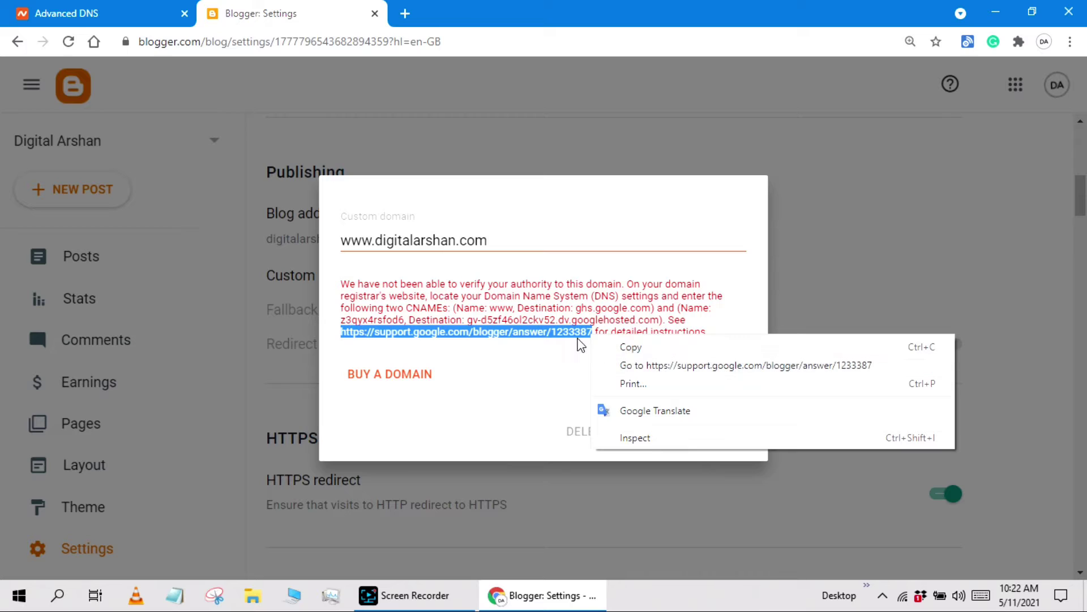
left_click(556, 333)
left_click(558, 335)
triple_click(591, 332)
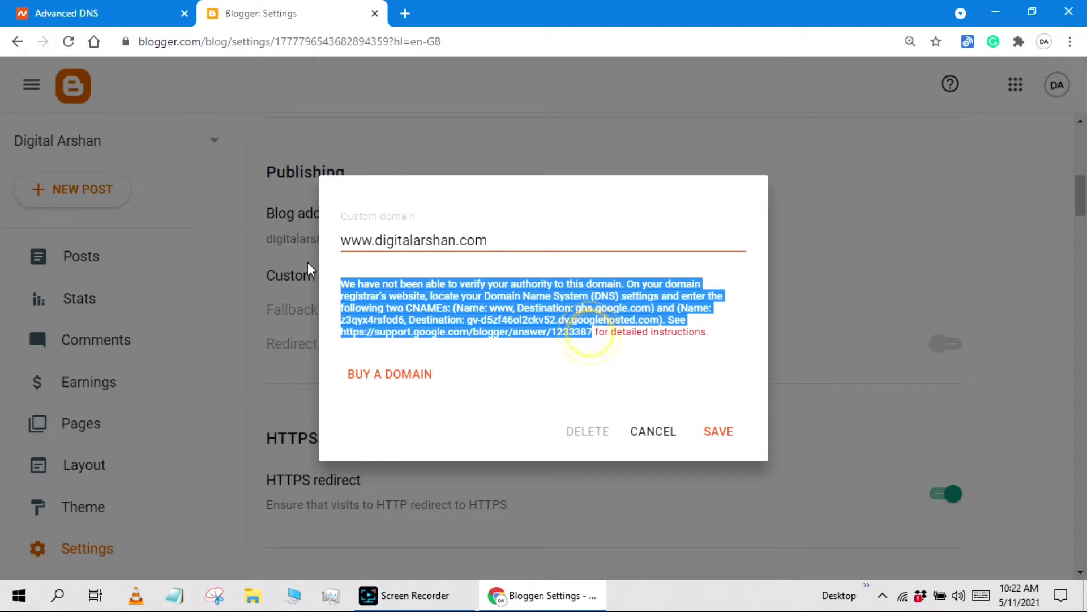
left_click_drag(592, 333, 338, 336)
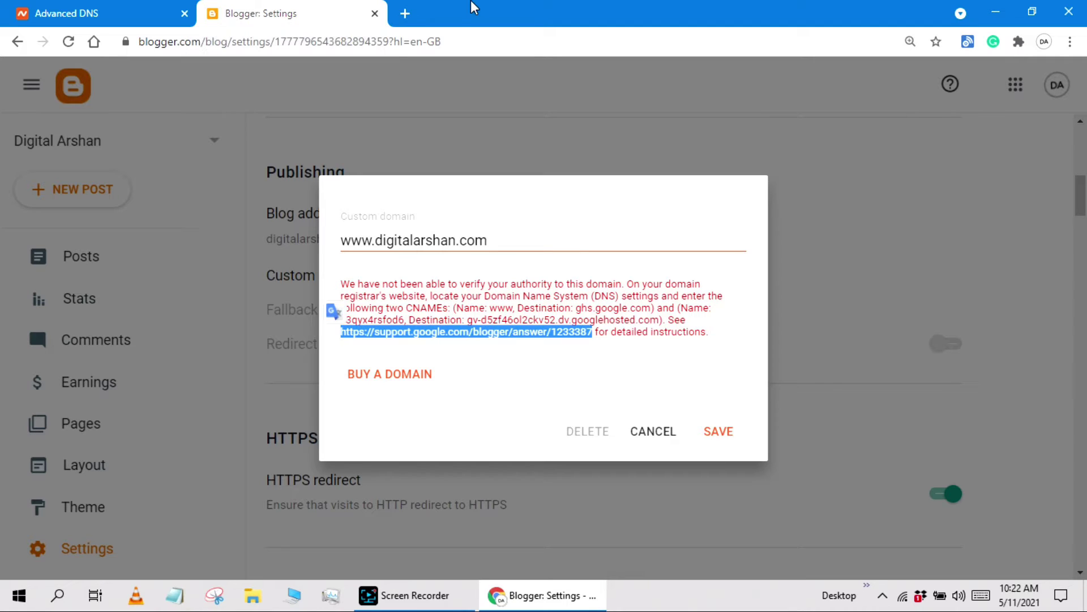
left_click(403, 14)
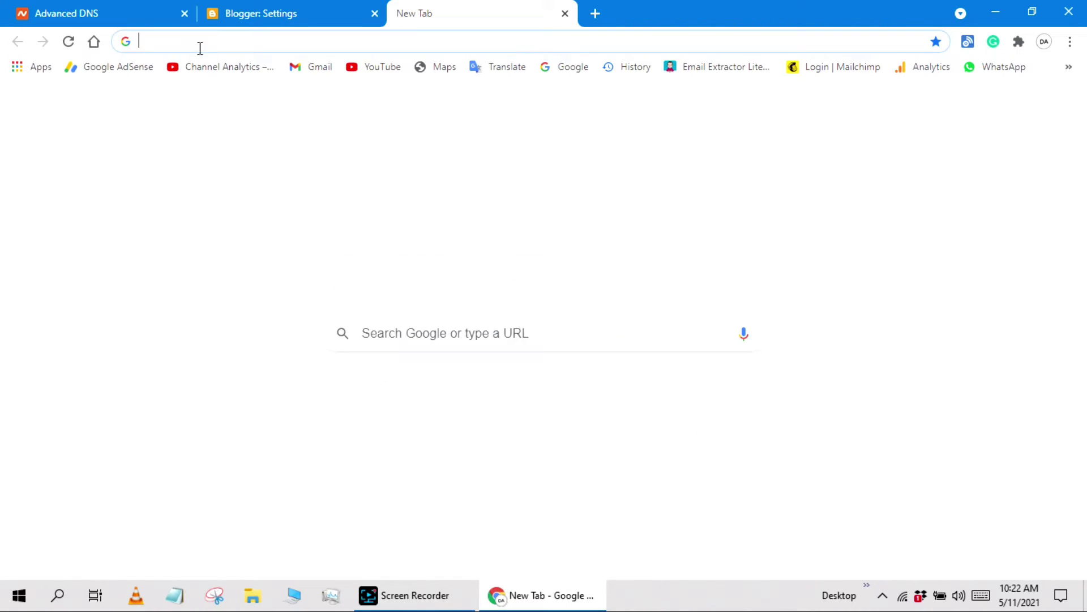
key("ctrl+v")
key("Return")
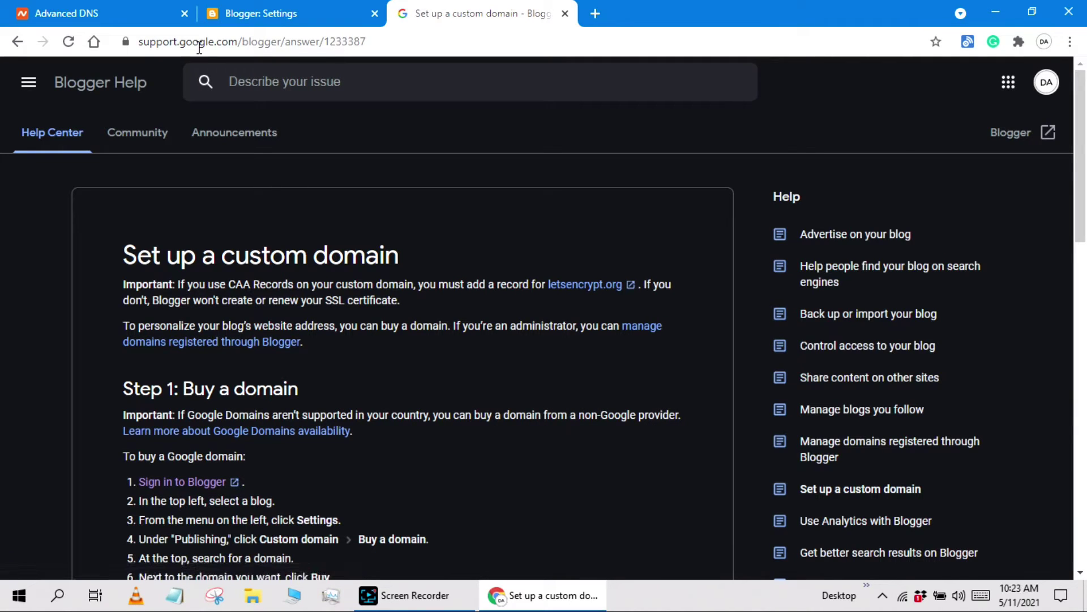
Look through the custom domain help article down to the A-record IP addresses in the optional Step 3.
key("Down")
key("Down")
key("Down")
key("Down")
key("Down")
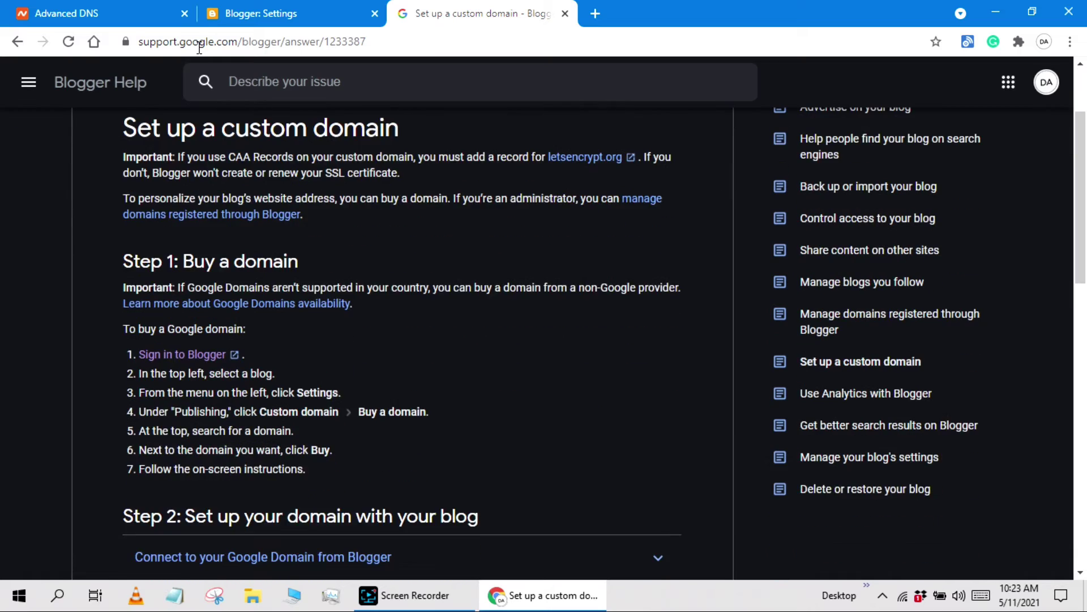
key("Up")
key("Up")
key("Up")
key("Down")
key("Down")
key("Down")
key("Down")
key("Down")
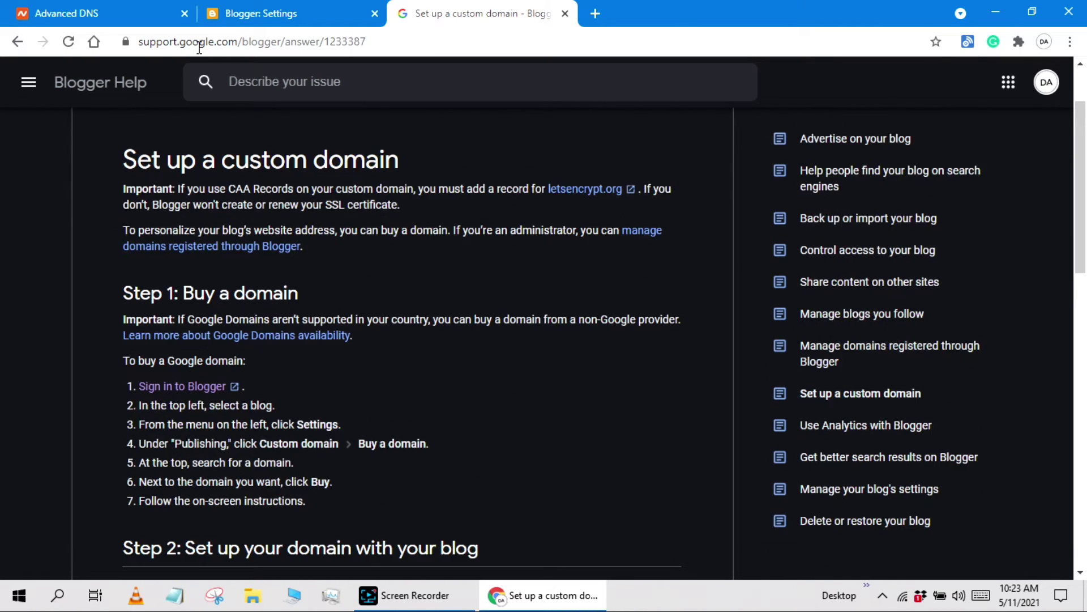
key("Down")
key("Down")
key("Down")
key("Down")
key("Down")
key("Down")
key("Down")
key("Down")
key("Down")
key("Down")
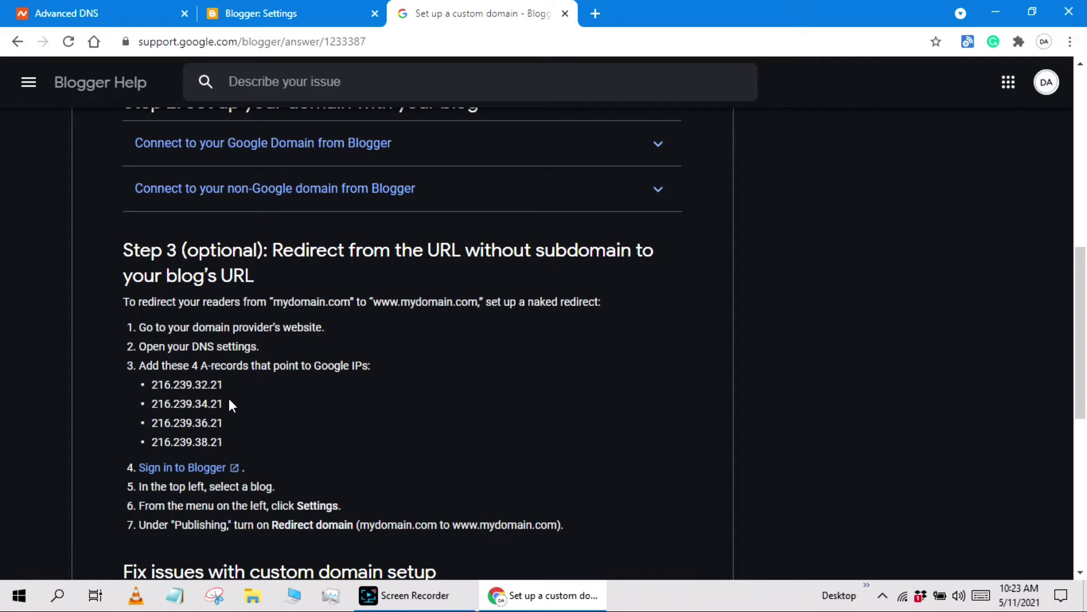
Copy the first Google IP address, 216.239.32.21, from the help article and return to Namecheap's host records.
left_click_drag(226, 383, 153, 380)
key("ctrl+c")
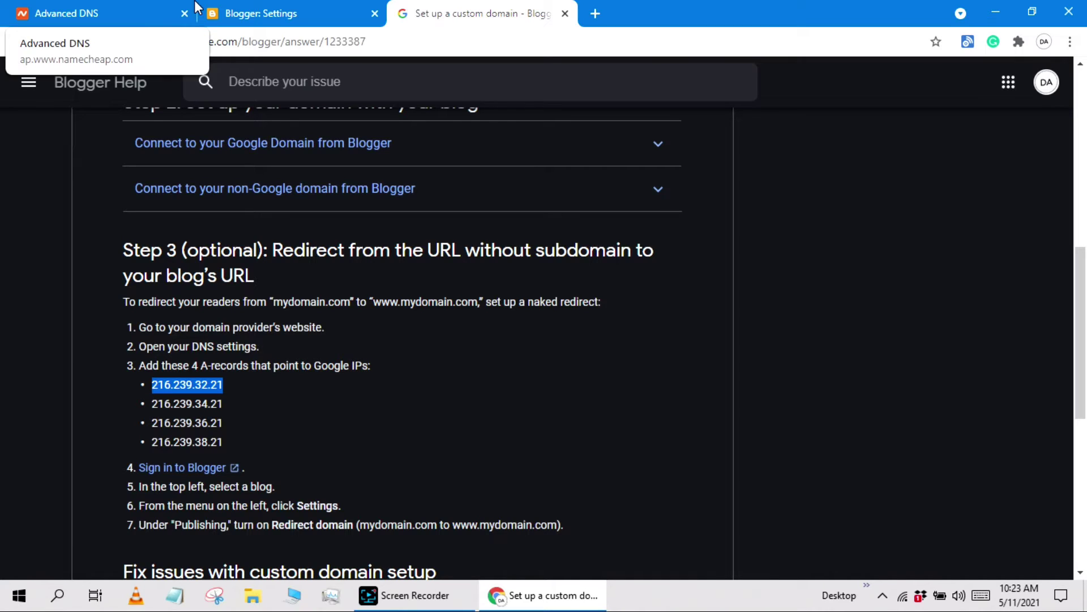
left_click(243, 14)
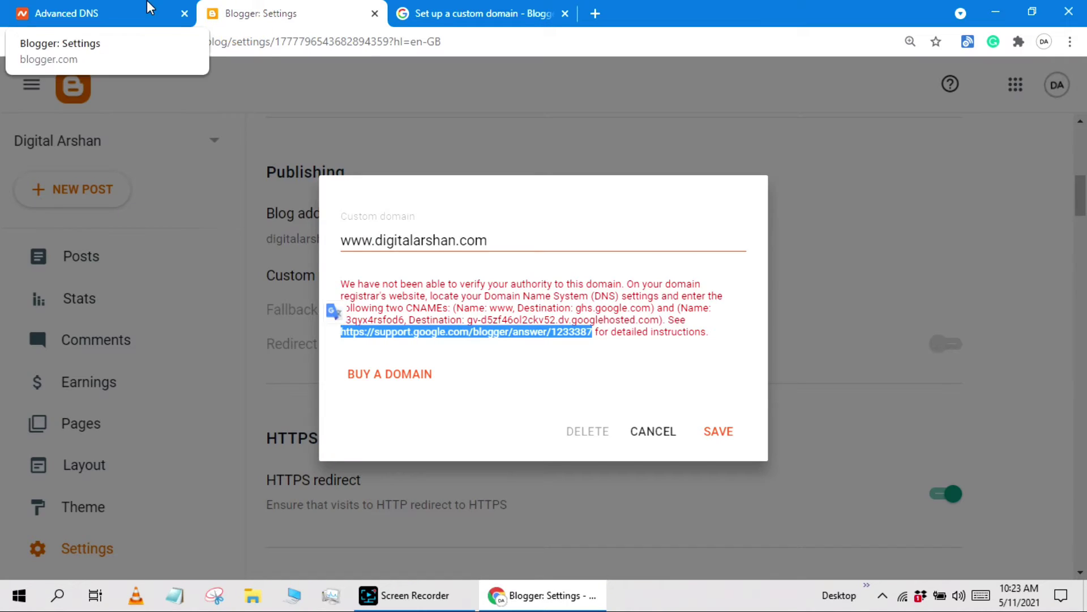
left_click(85, 11)
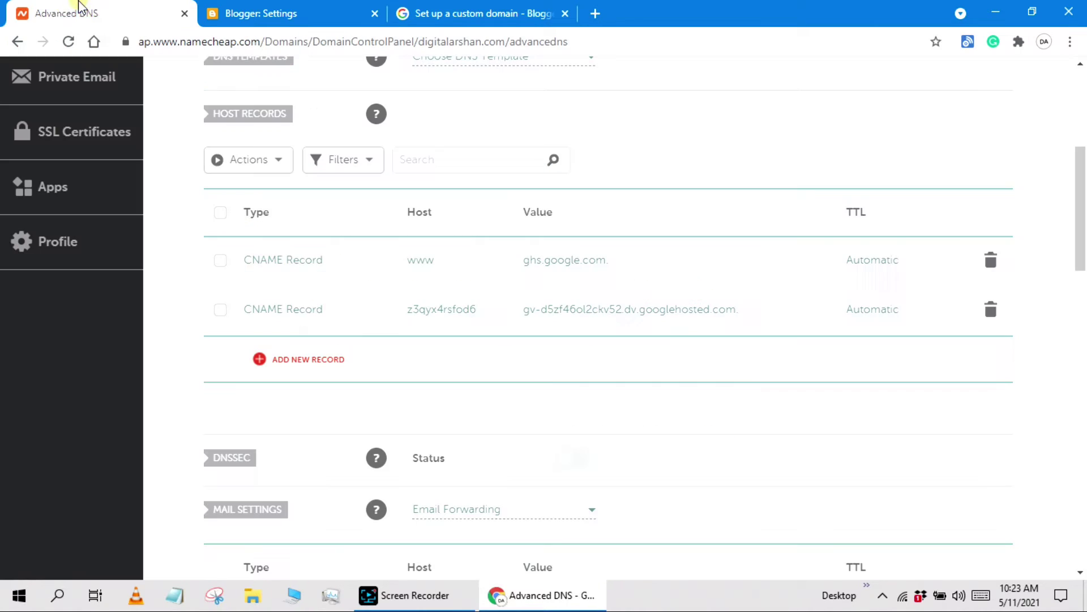
Add an A Record with host @ and the copied IP address 216.239.32.21, and save it.
left_click(278, 361)
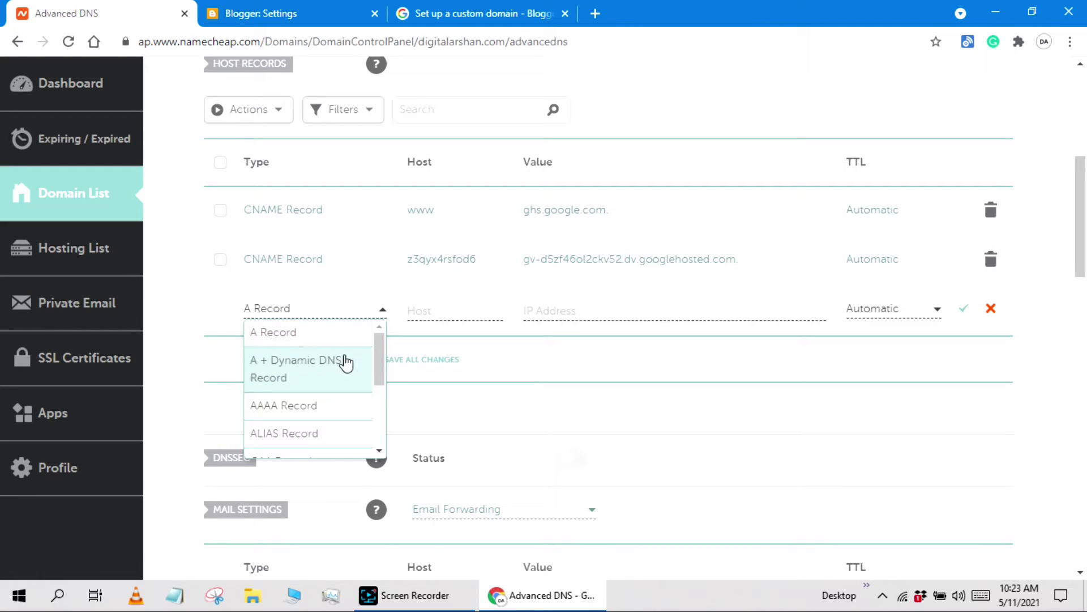
left_click(320, 333)
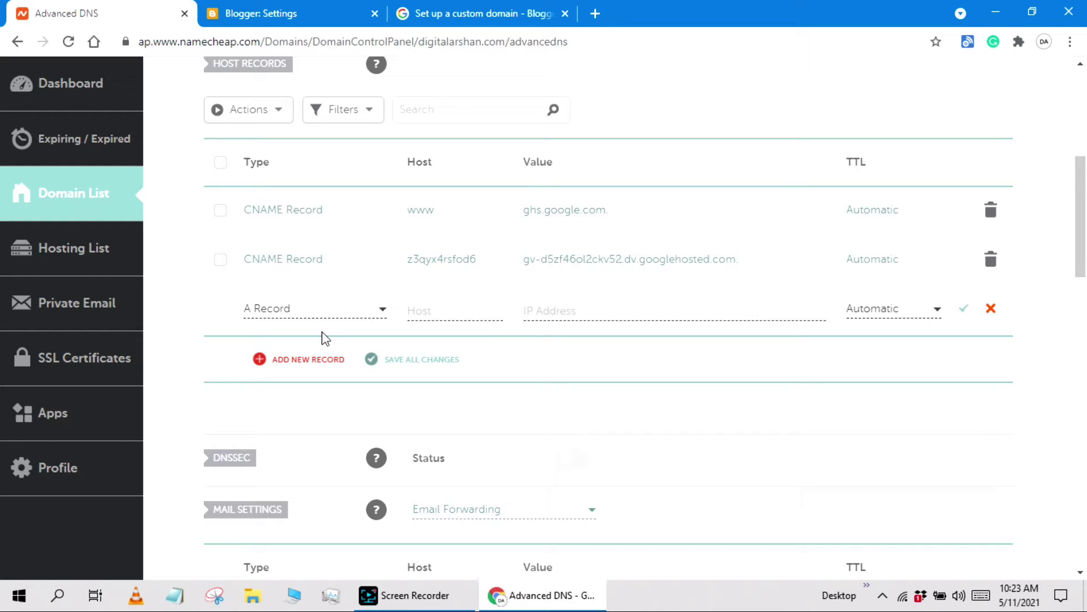
left_click(426, 310)
type("@")
left_click(570, 310)
key("ctrl+v")
left_click(963, 310)
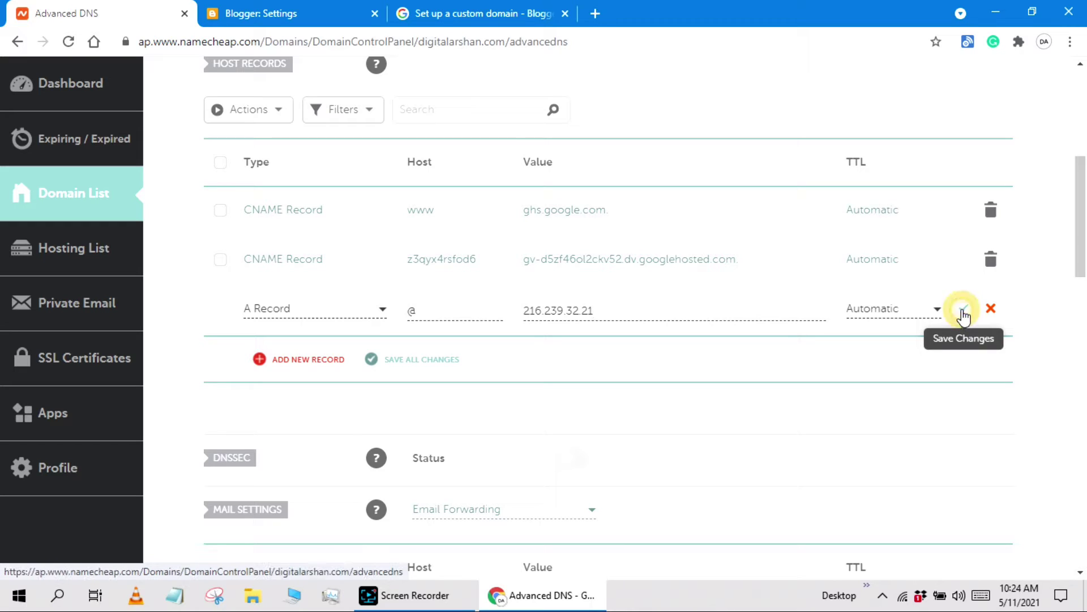
left_click(963, 312)
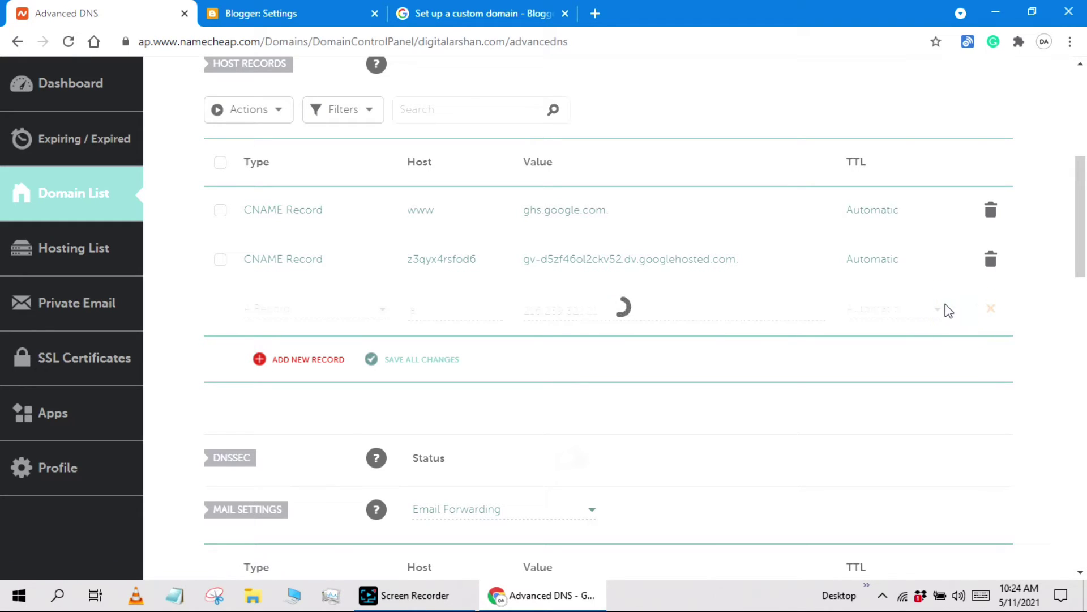
Start another A Record in Namecheap's host records and copy the second Google IP address, 216.239.34.21, from the Blogger help article.
left_click(290, 358)
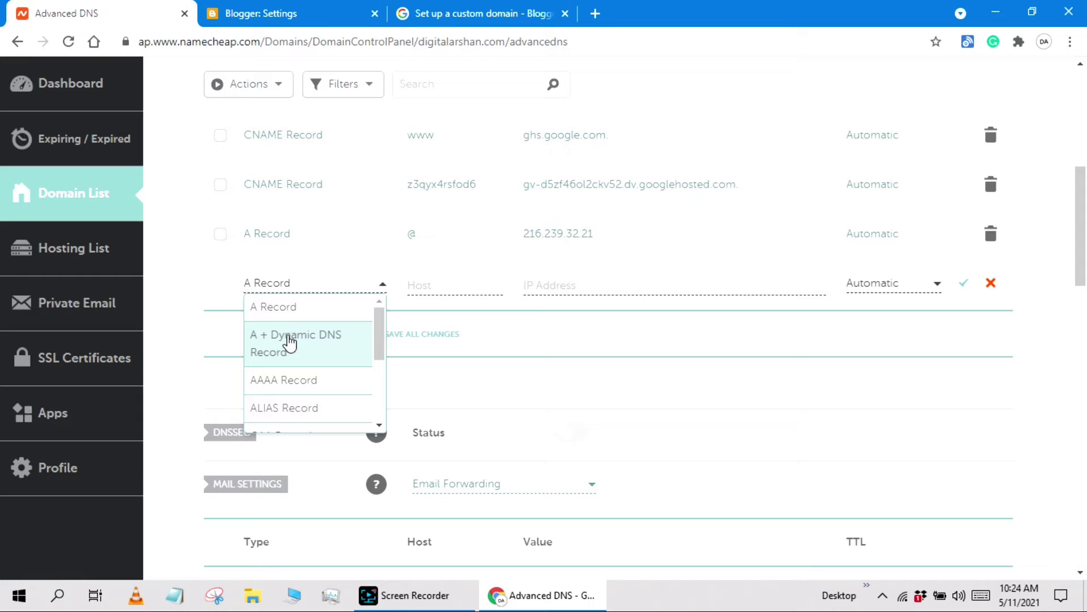
left_click(287, 309)
left_click(257, 7)
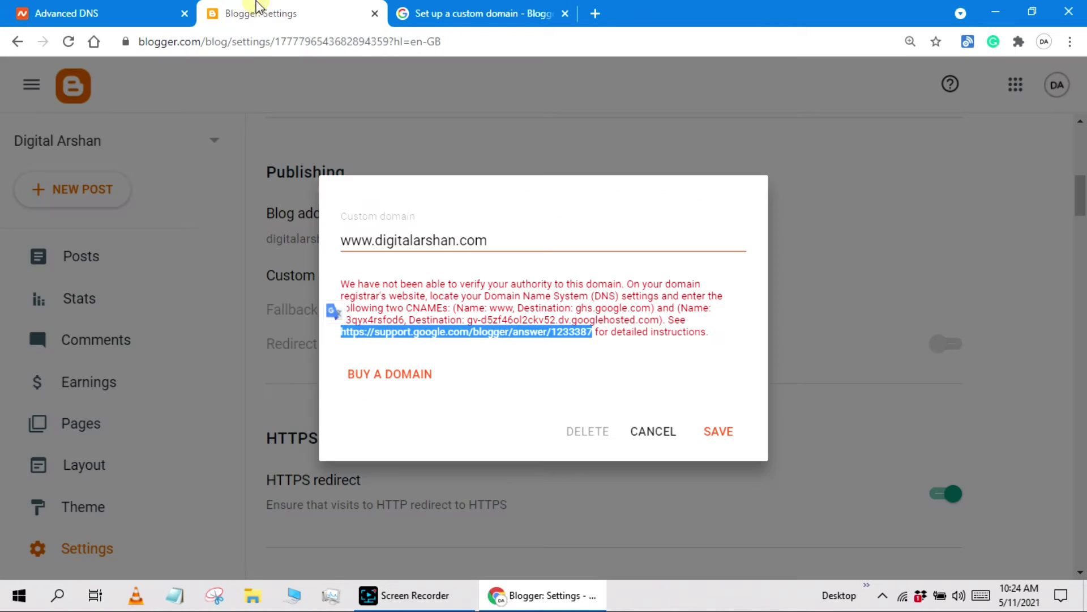
left_click(473, 13)
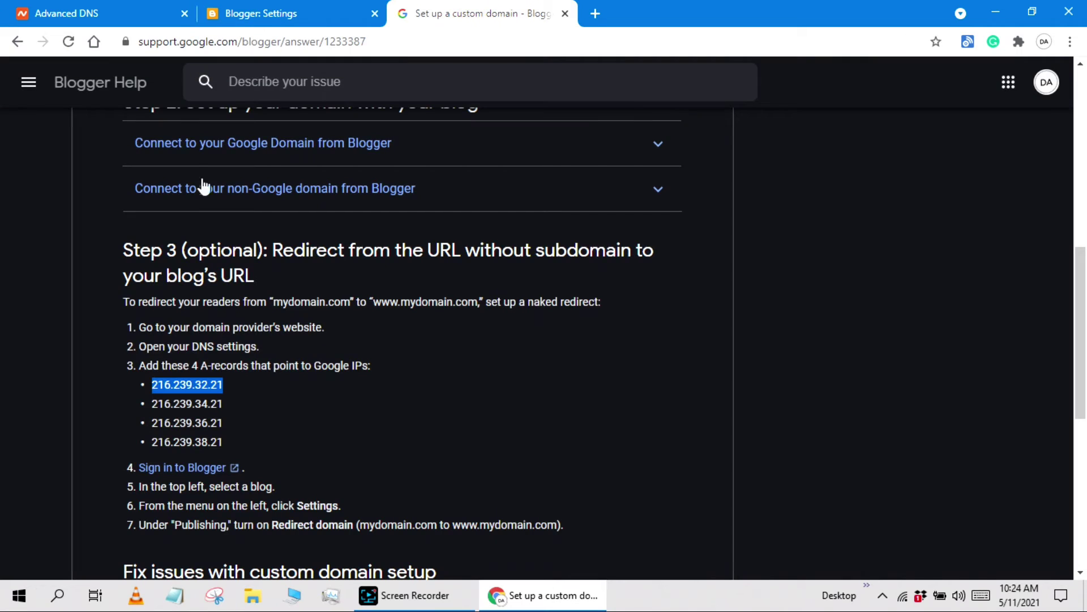
left_click_drag(224, 403, 153, 404)
key("ctrl+c")
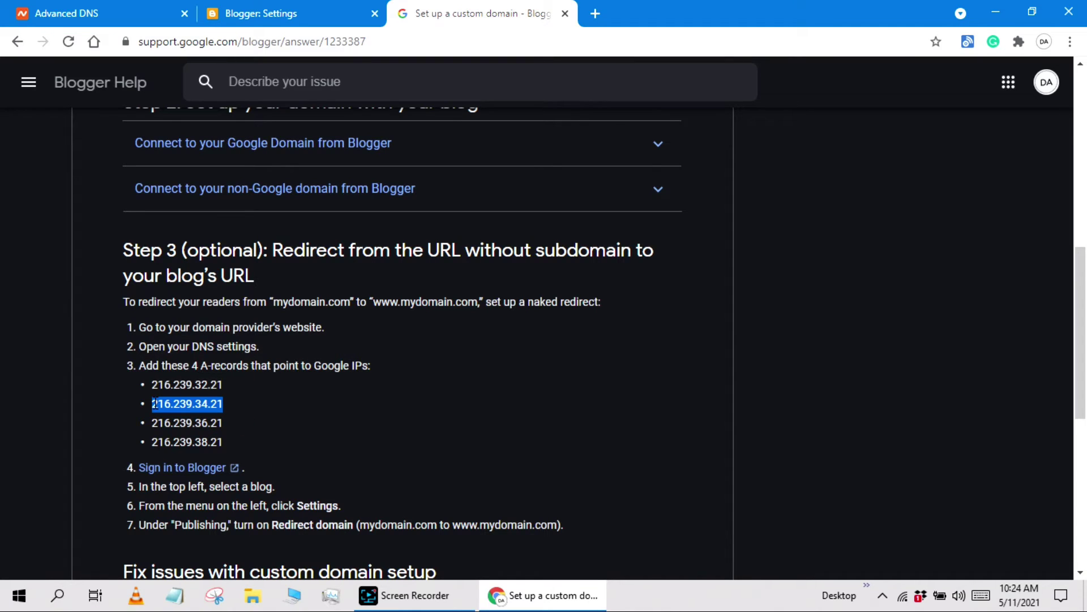
Return to Namecheap, fill in the new A Record with host @ and the copied IP address 216.239.34.21, and save it.
left_click(40, 12)
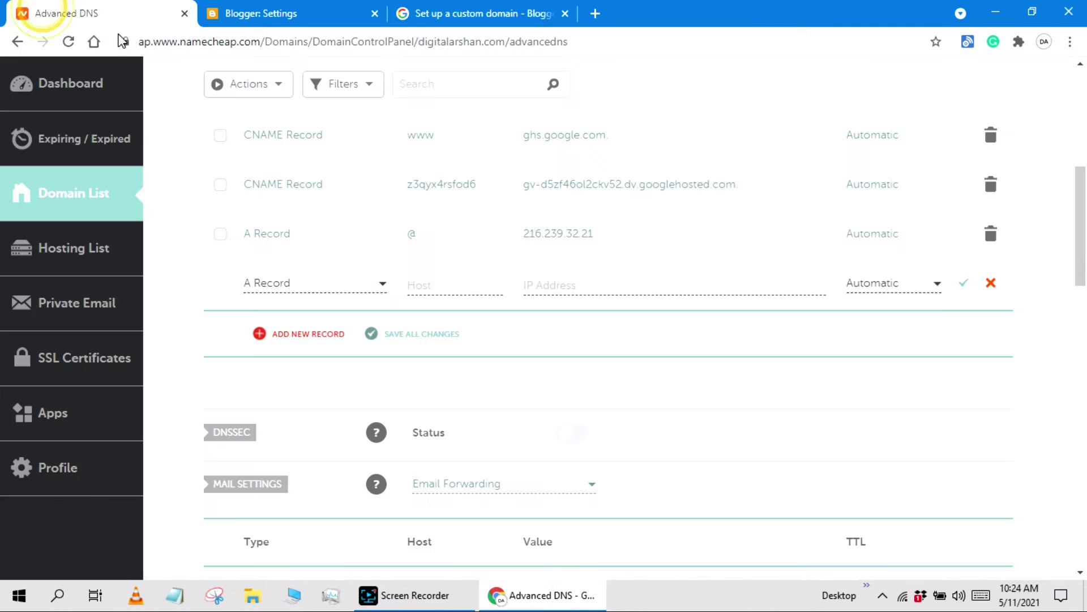
left_click(437, 277)
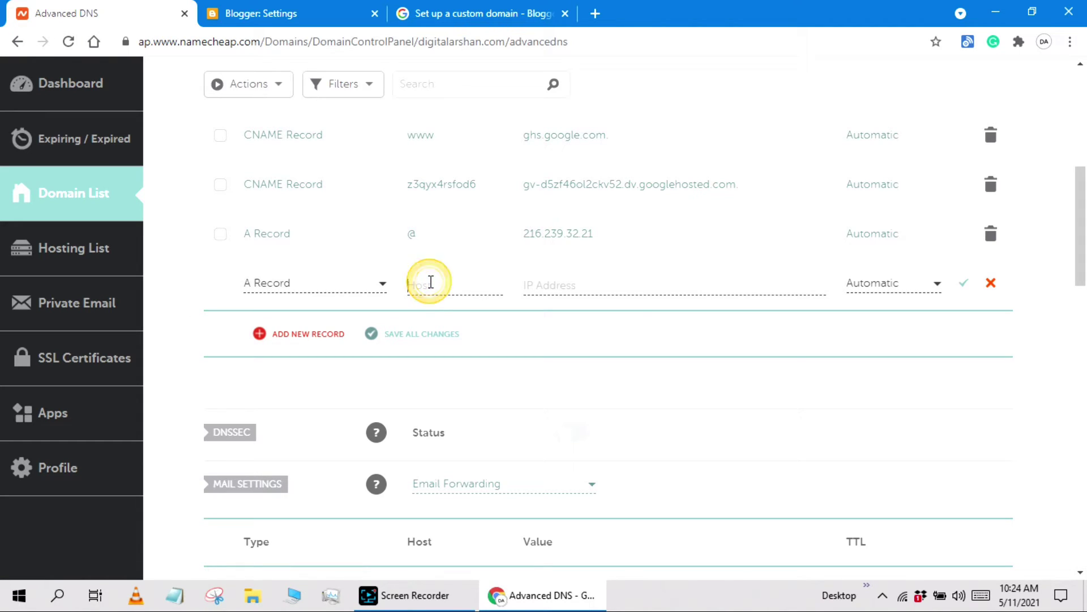
type("@")
left_click(548, 287)
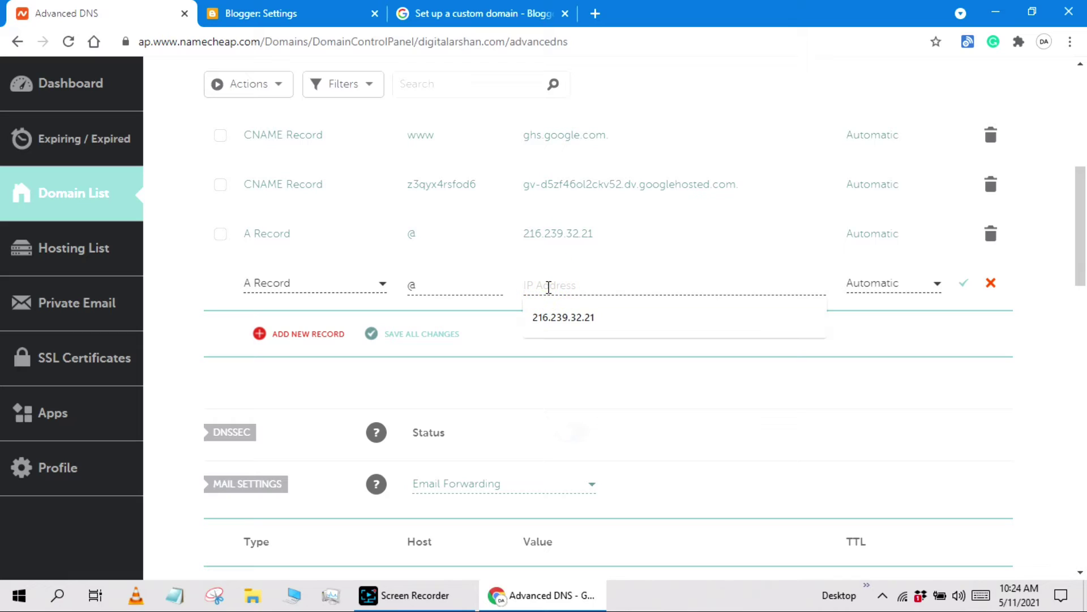
key("ctrl+v")
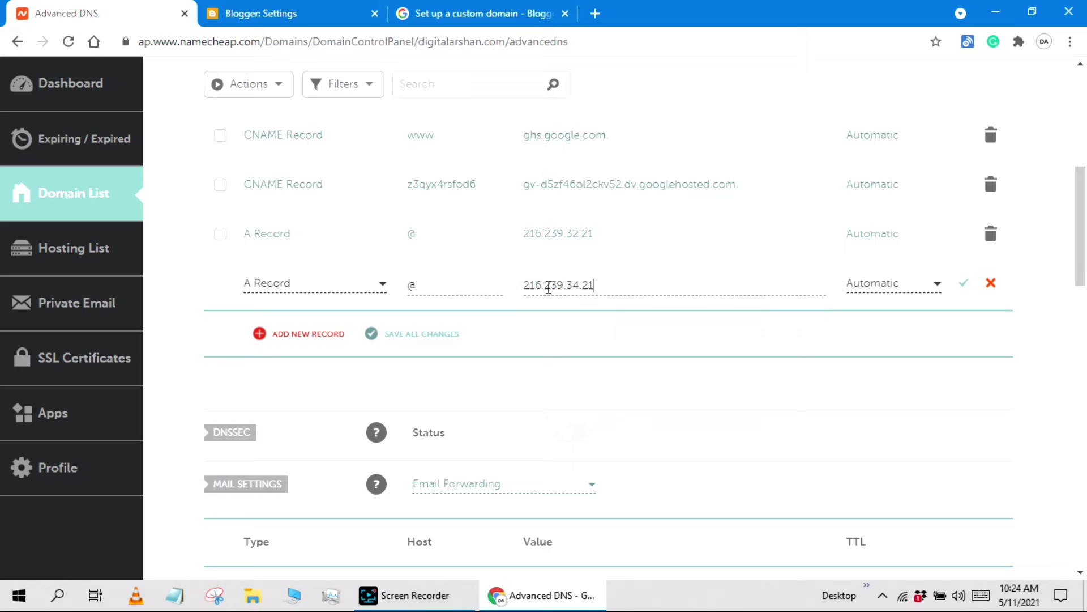
left_click(965, 285)
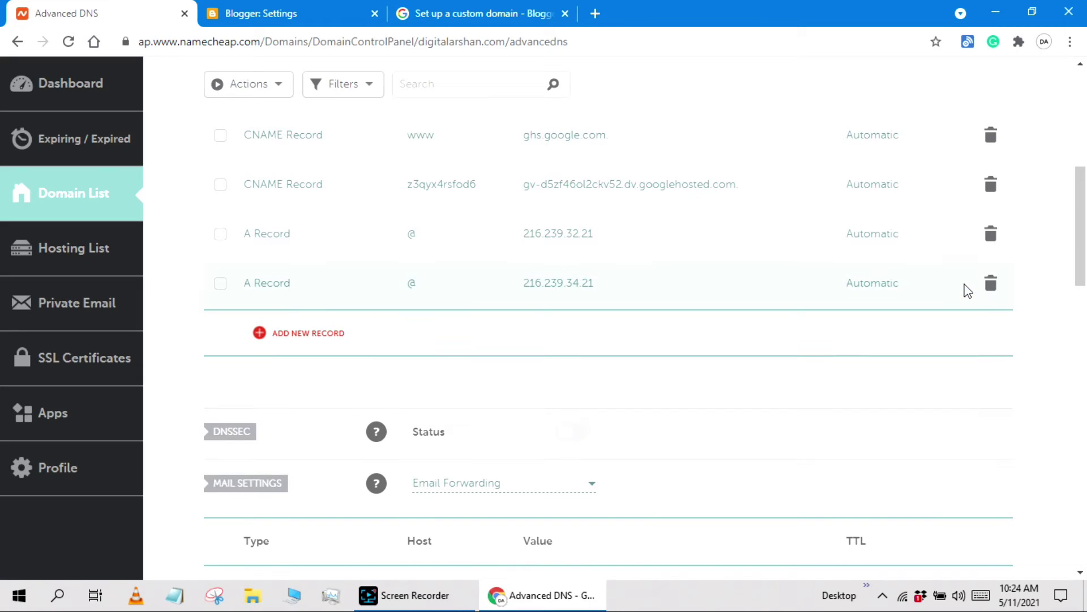
Start a further A Record in the host records and copy the third Google IP address, 216.239.36.21, from the help article.
left_click(303, 334)
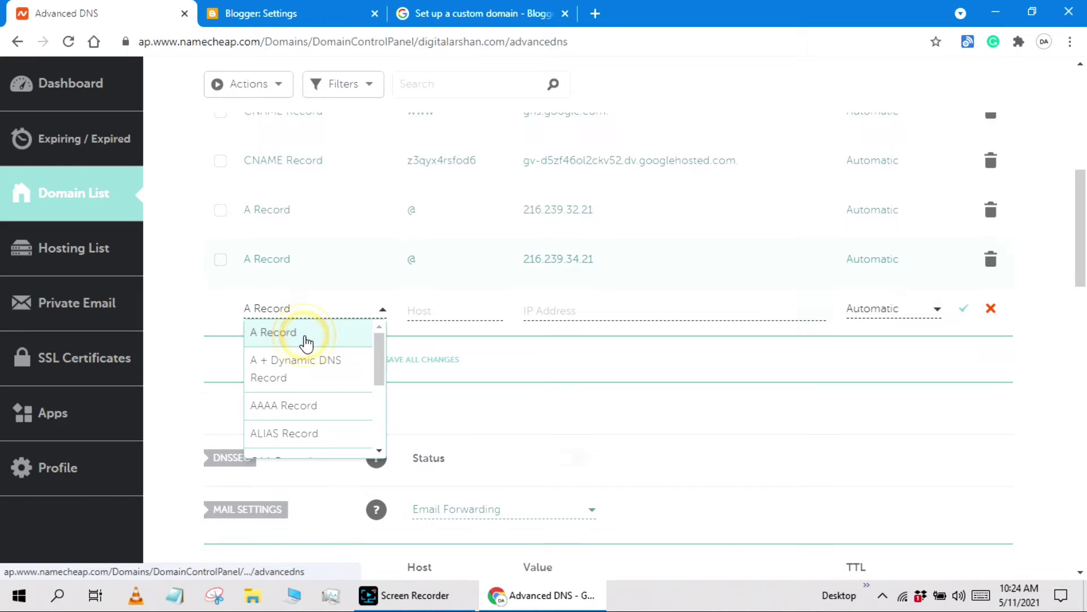
left_click(297, 332)
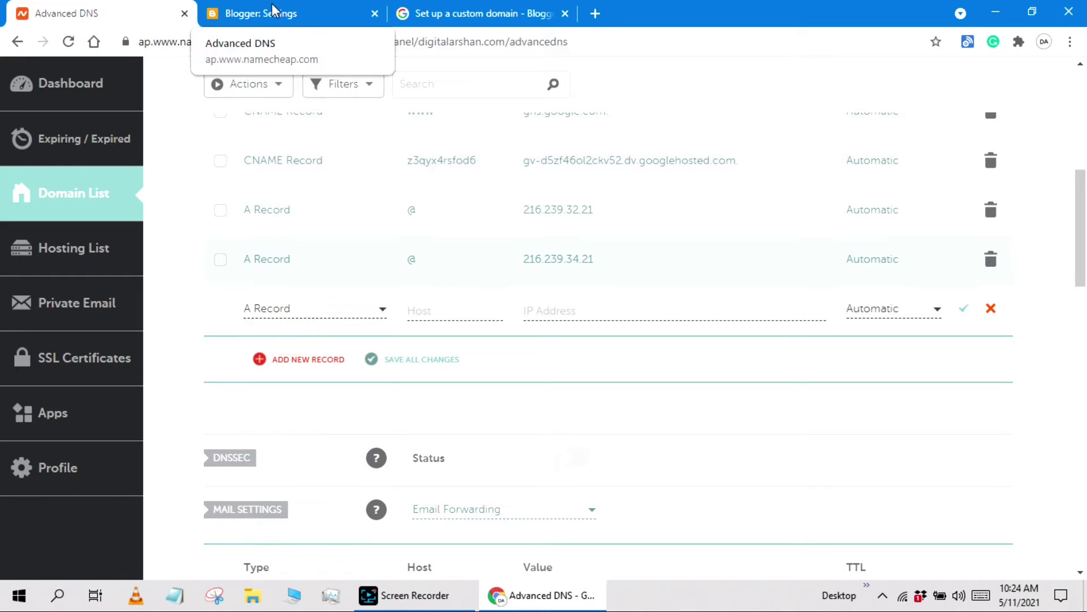
left_click(457, 11)
left_click_drag(230, 422, 154, 423)
key("ctrl+c")
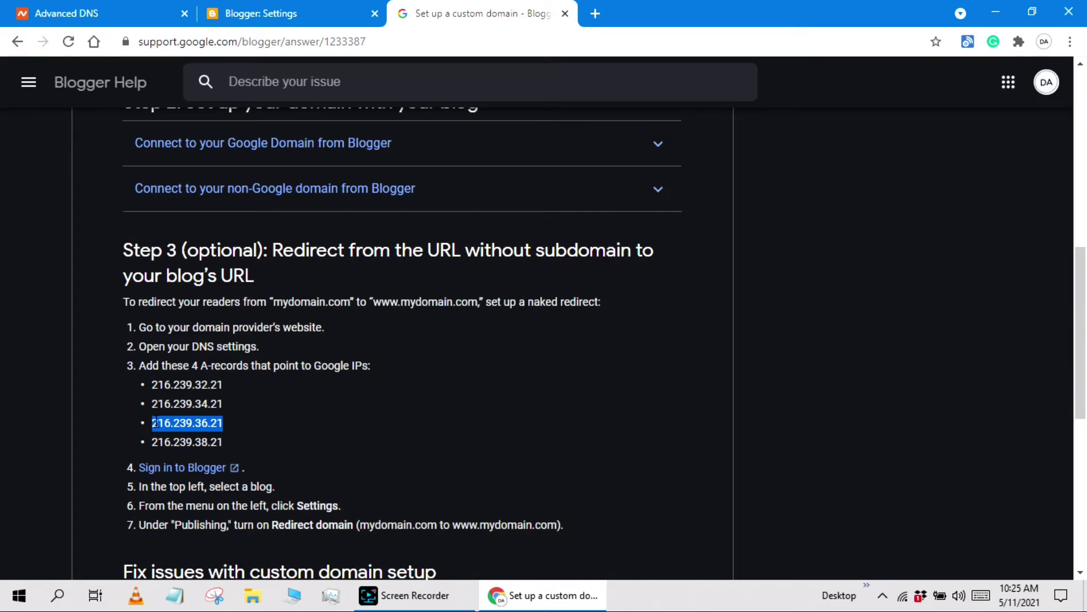
Return to Namecheap, complete the pending A Record with host @ and the copied IP address 216.239.36.21, and save it.
left_click(249, 10)
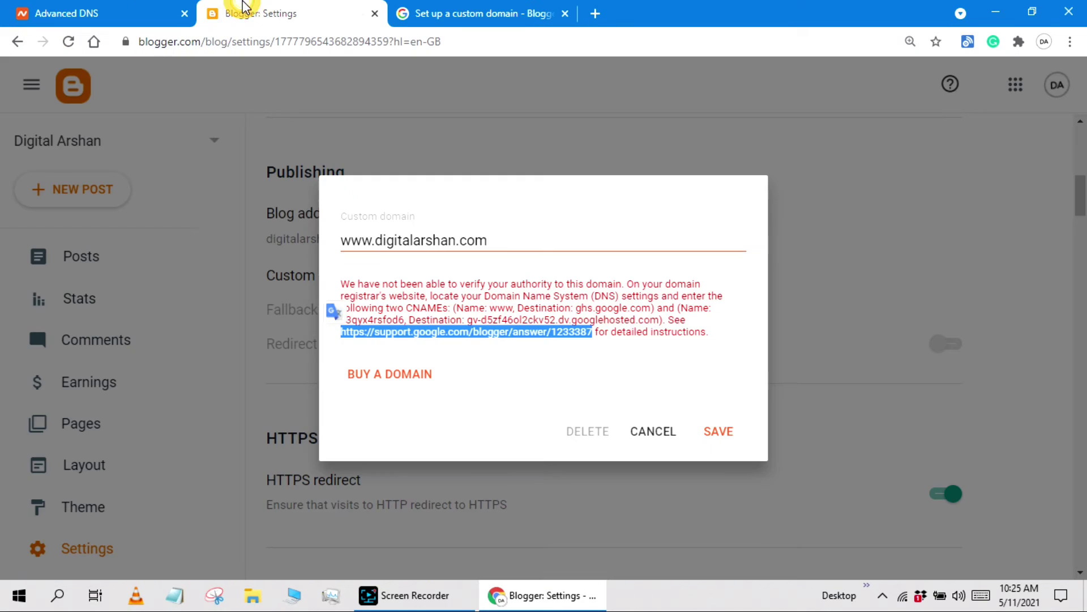
left_click(64, 10)
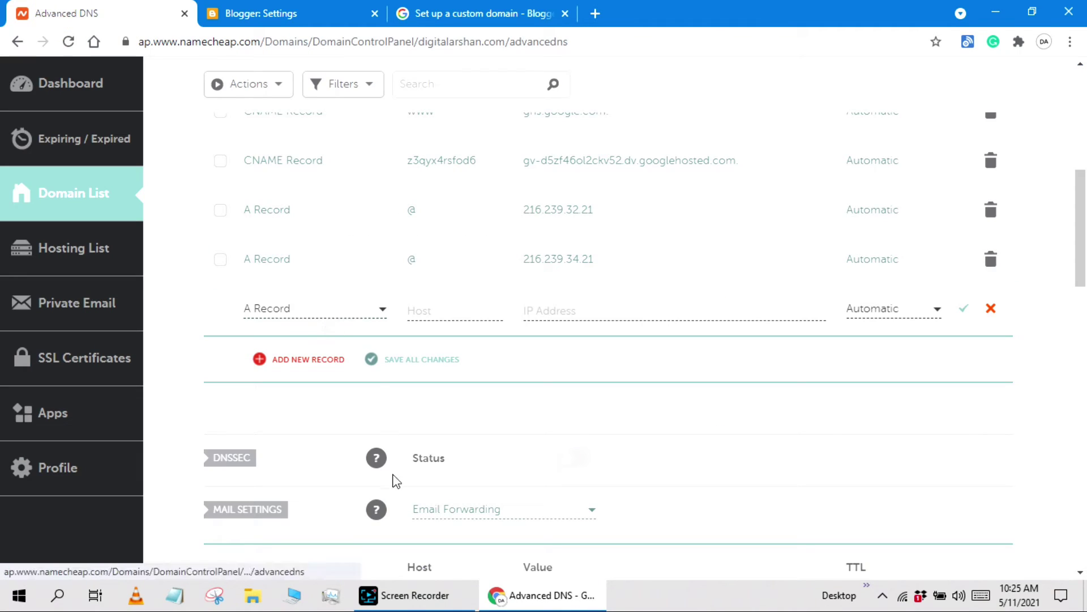
left_click(459, 309)
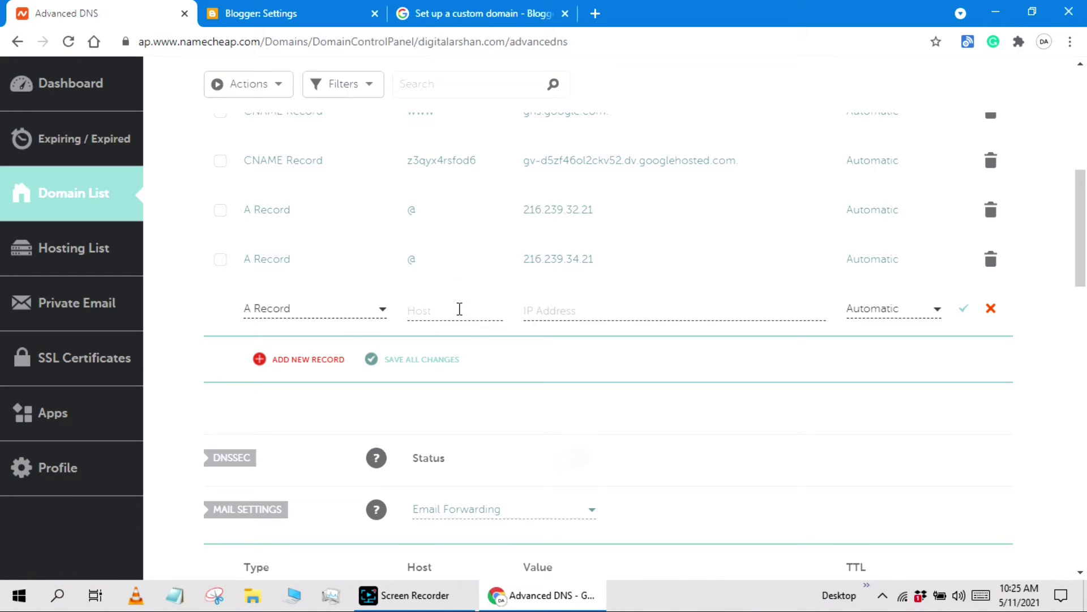
type("@")
left_click(556, 308)
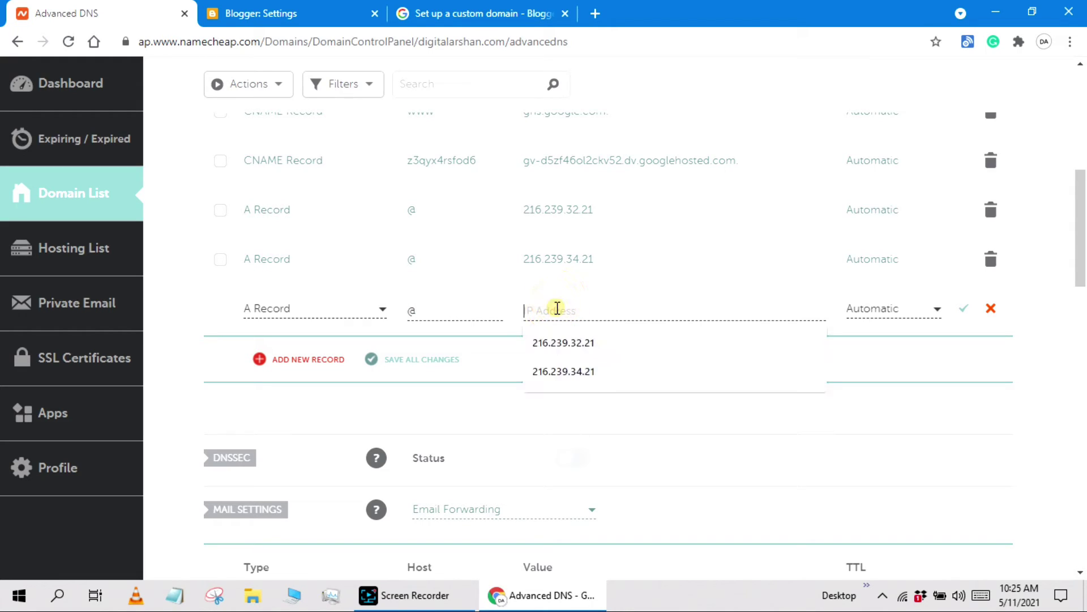
key("ctrl+v")
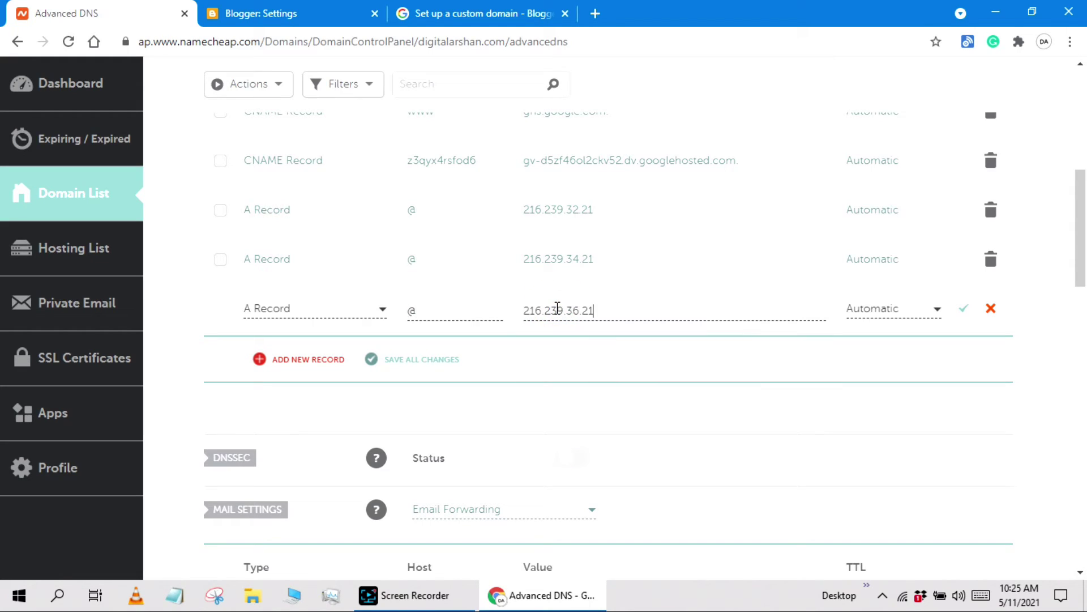
left_click(963, 310)
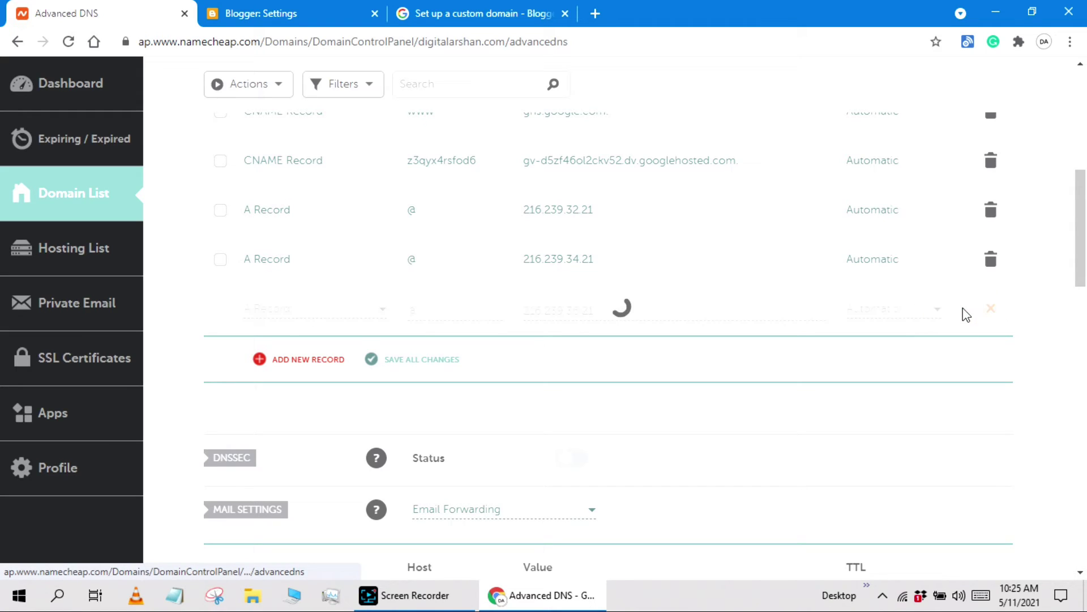
Start one more A Record in the host records and copy the fourth Google IP address, 216.239.38.21, from the help article.
left_click(280, 360)
left_click(281, 338)
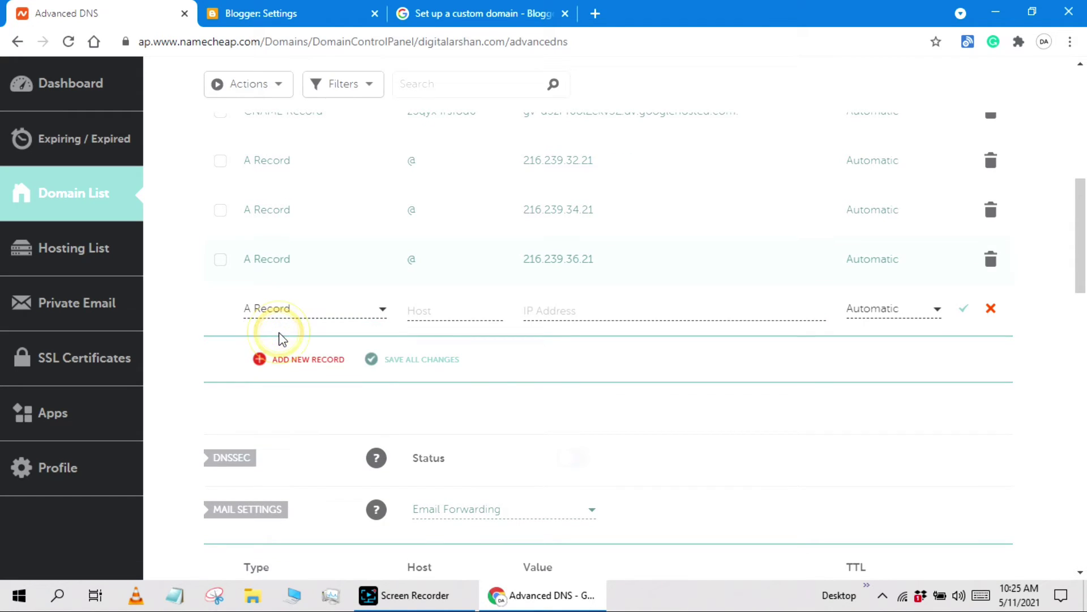
left_click(247, 8)
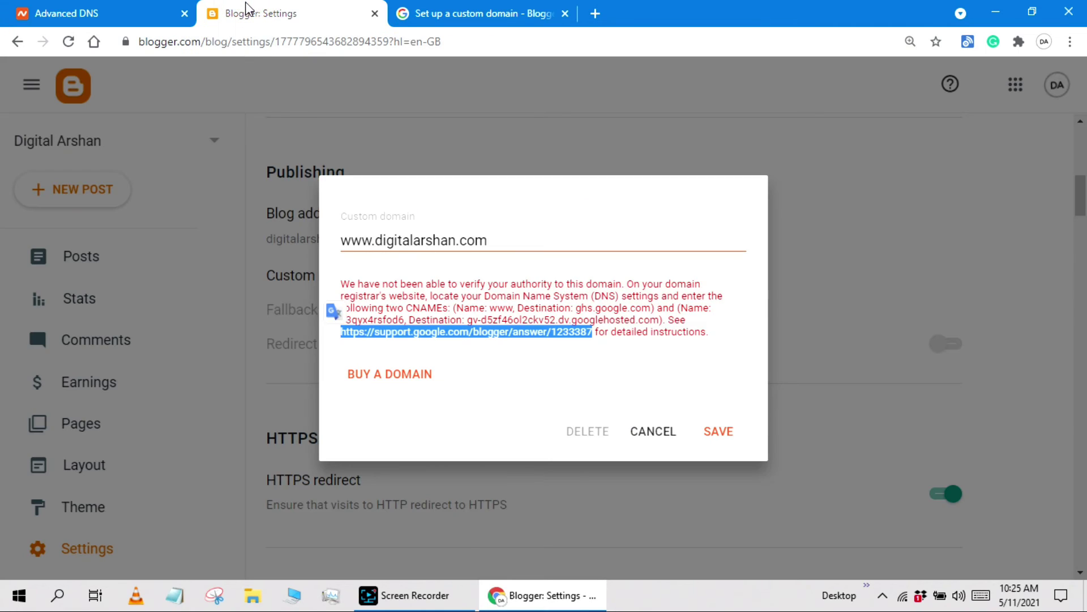
left_click(473, 13)
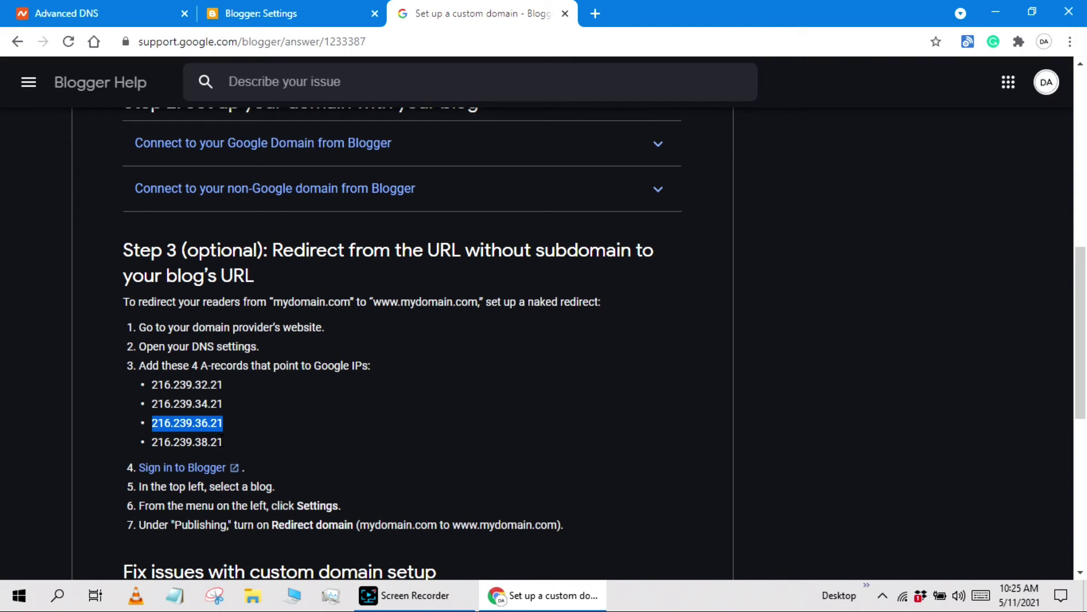
left_click_drag(216, 442, 153, 442)
key("ctrl+c")
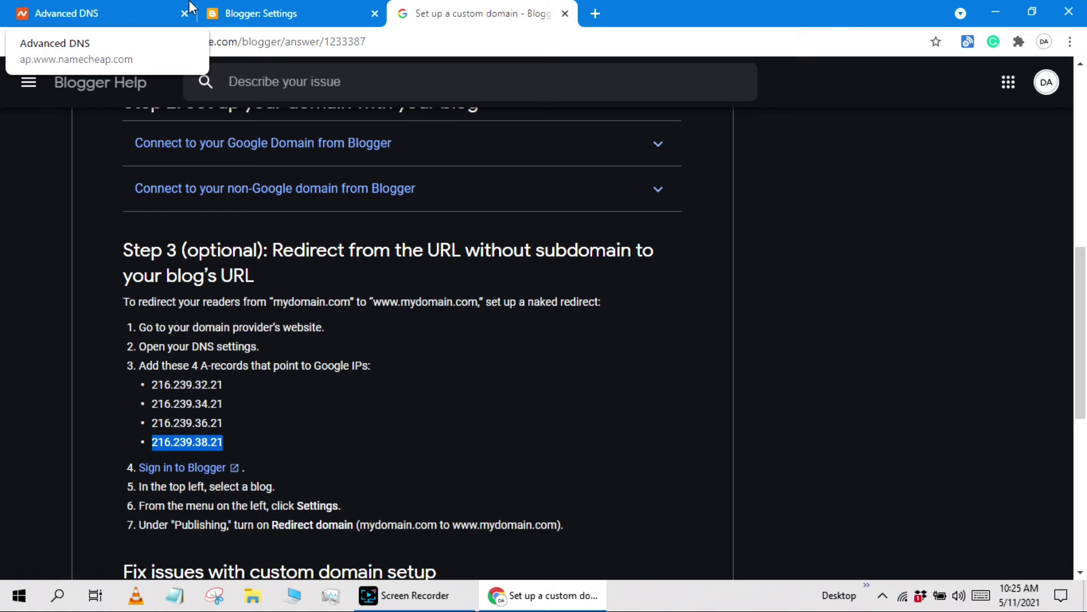
Return to Namecheap, fill in the last A Record with host @ and the copied IP address 216.239.38.21, and save it.
left_click(97, 7)
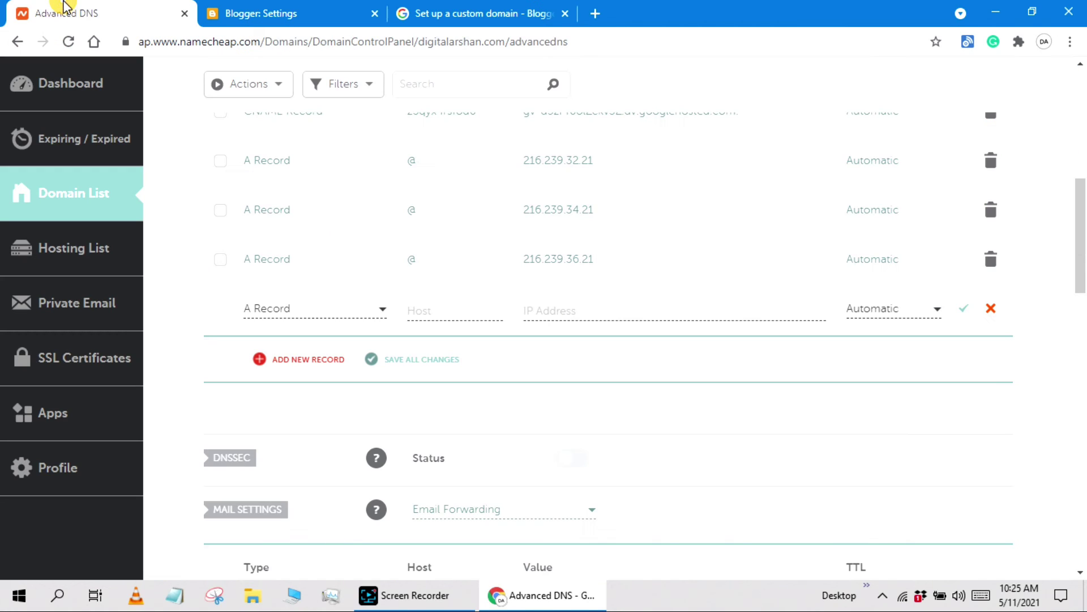
left_click(435, 315)
type("@")
left_click(557, 313)
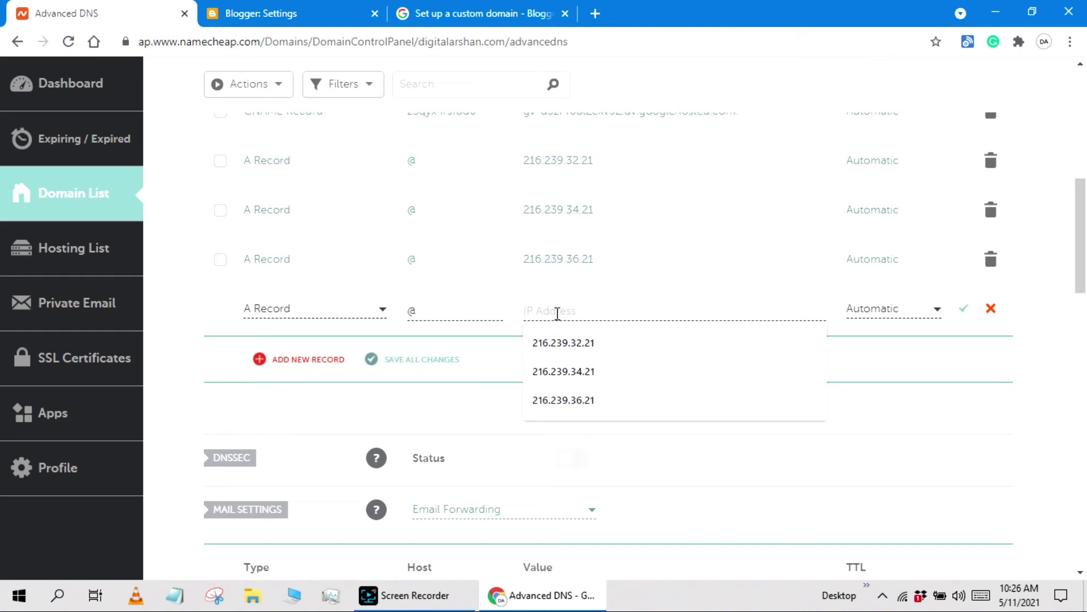
key("ctrl+v")
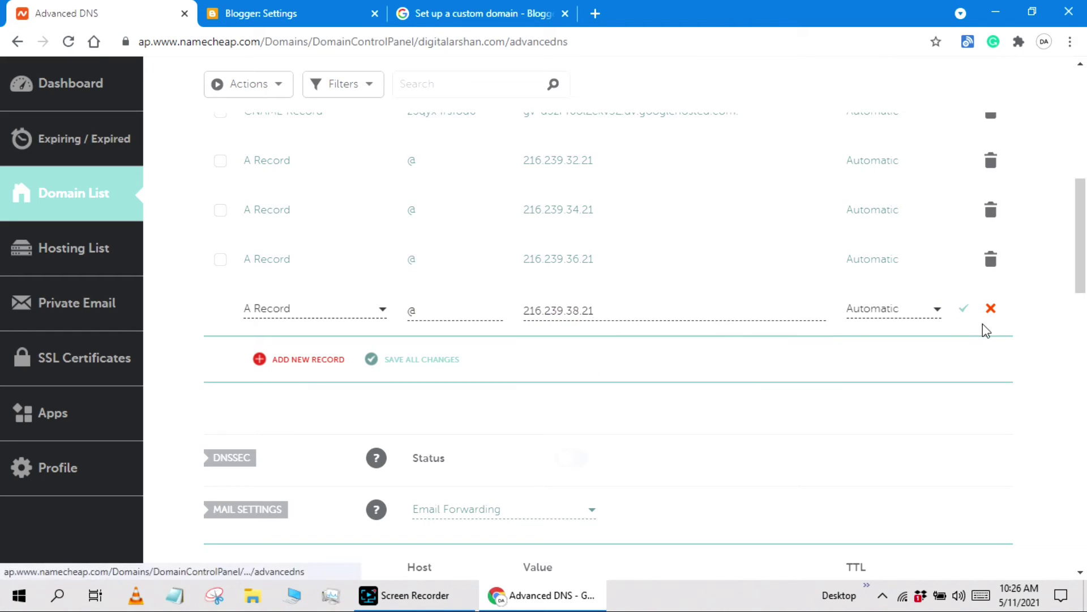
left_click(967, 311)
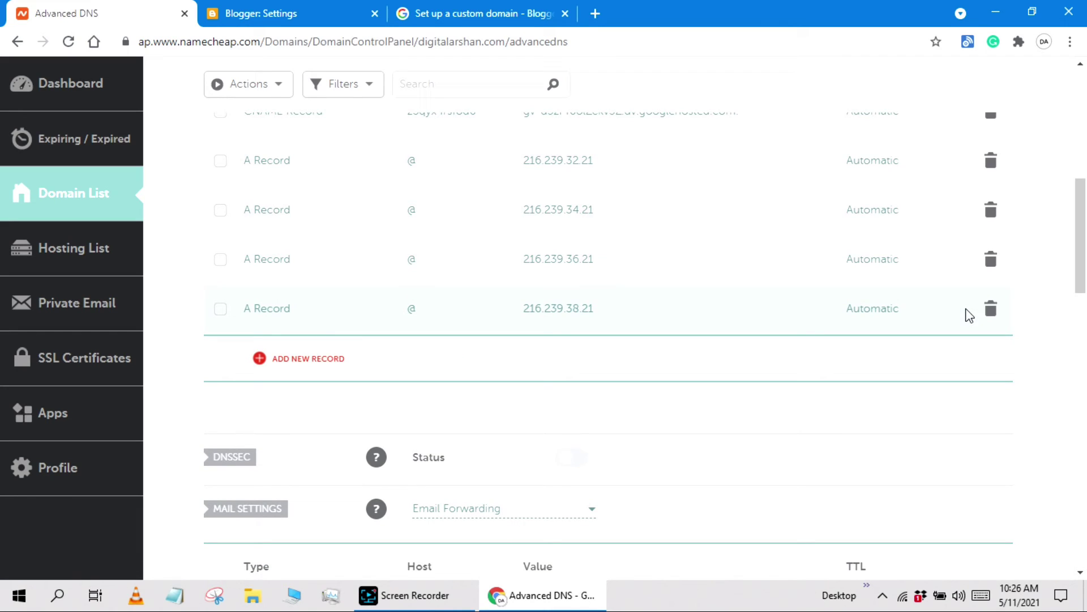
Review the domain's complete host records list, checking the CNAME and A Record entries.
scroll(970, 316, "down", 1)
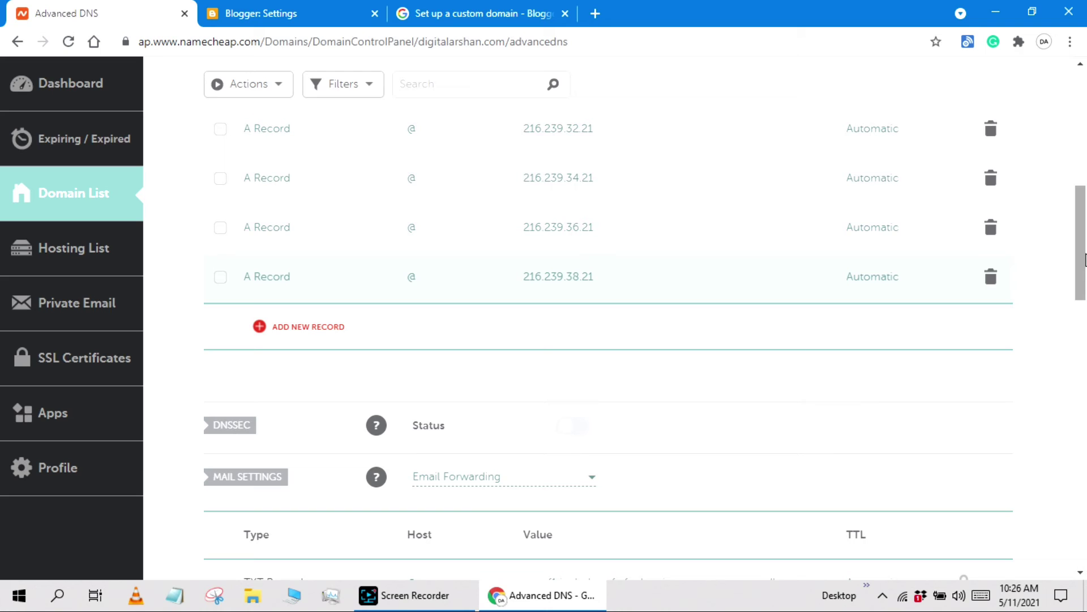
scroll(1085, 260, "down", 3)
scroll(1068, 211, "up", 8)
scroll(1068, 223, "down", 2)
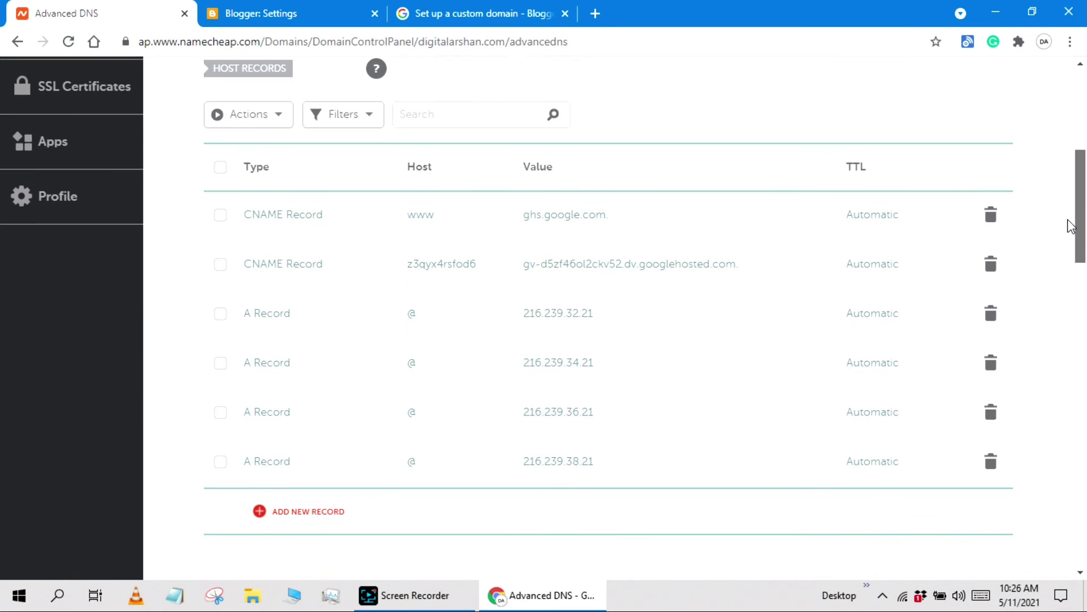
scroll(1044, 145, "up", 6)
scroll(1043, 271, "down", 10)
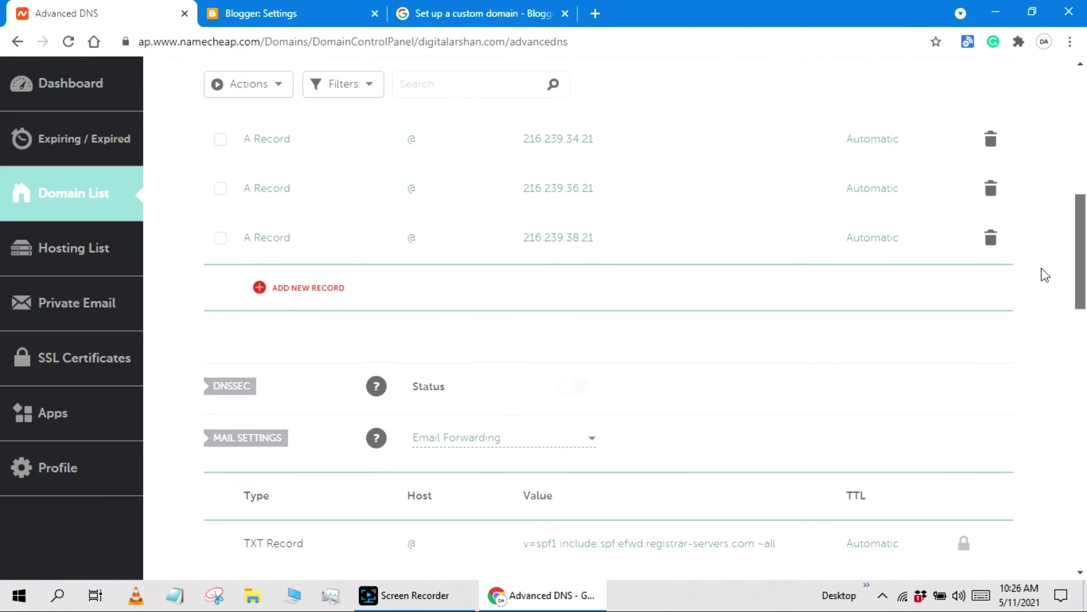
scroll(1048, 315, "down", 5)
scroll(1058, 377, "up", 7)
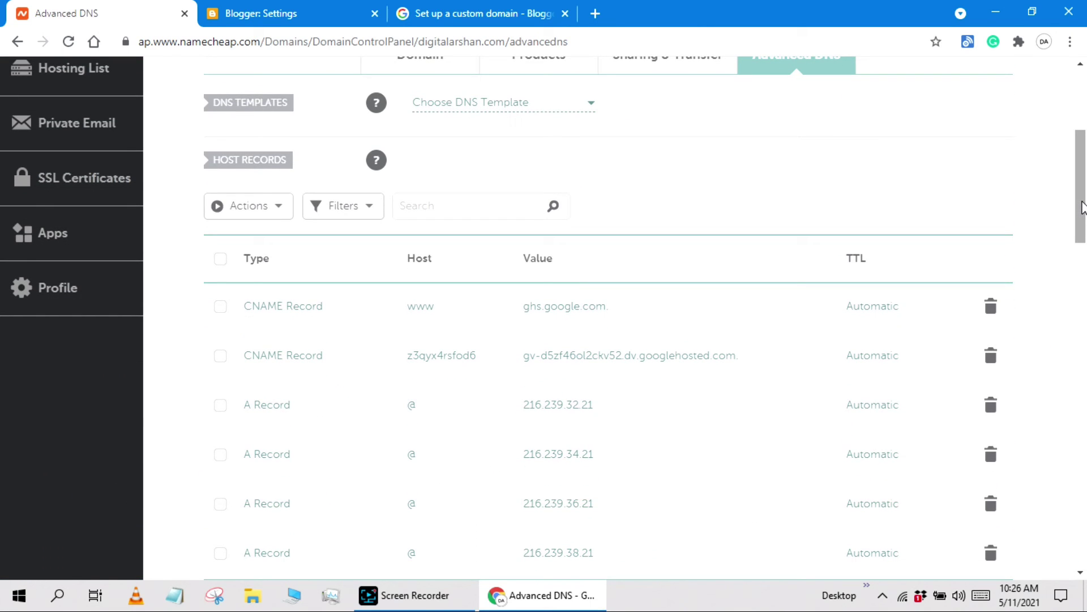
left_click(283, 12)
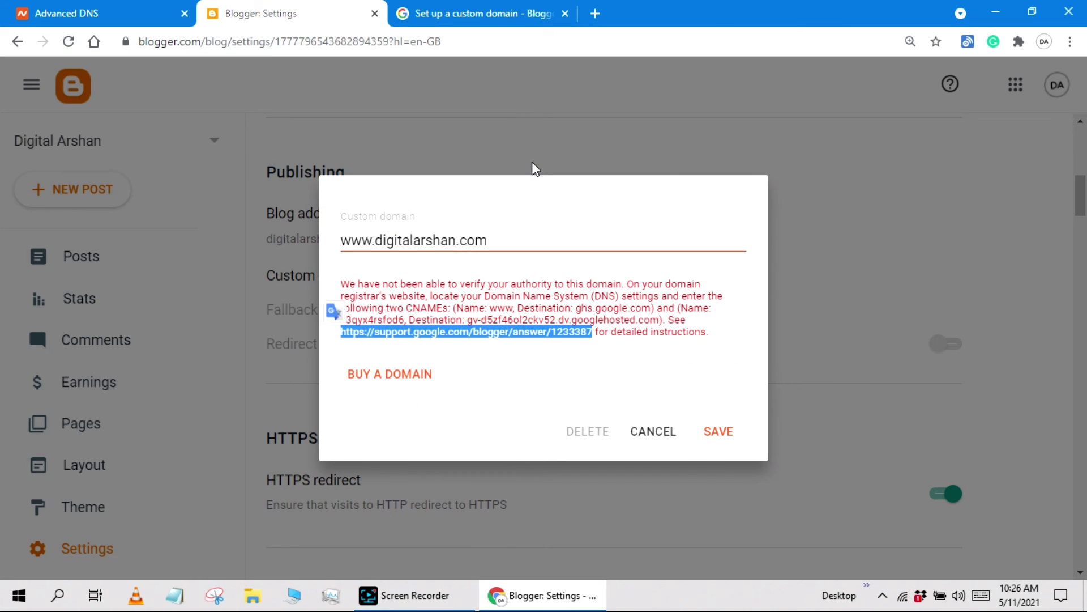
left_click(634, 356)
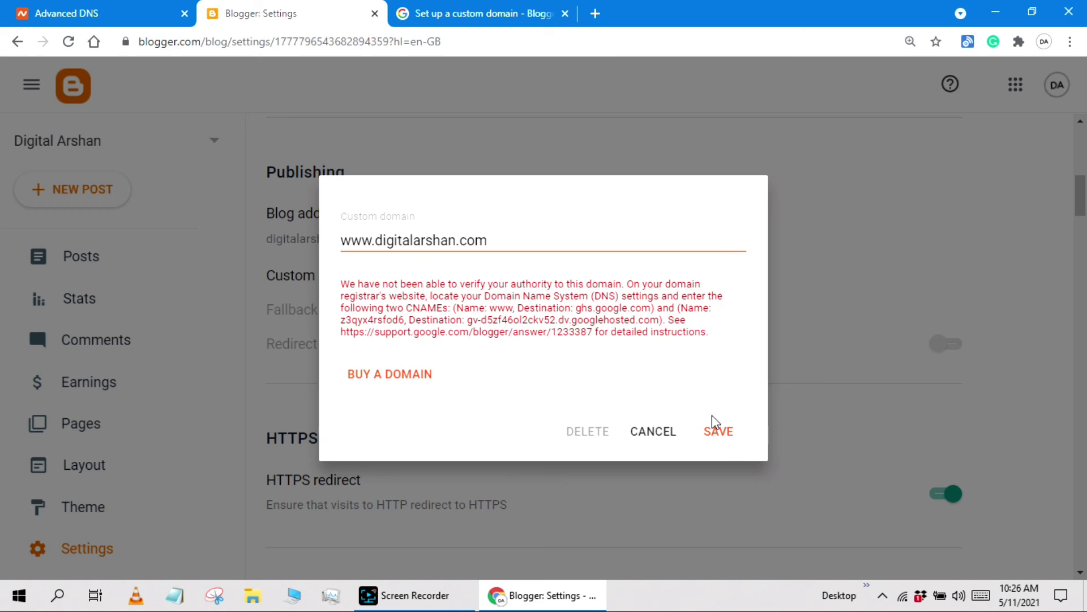
left_click(727, 433)
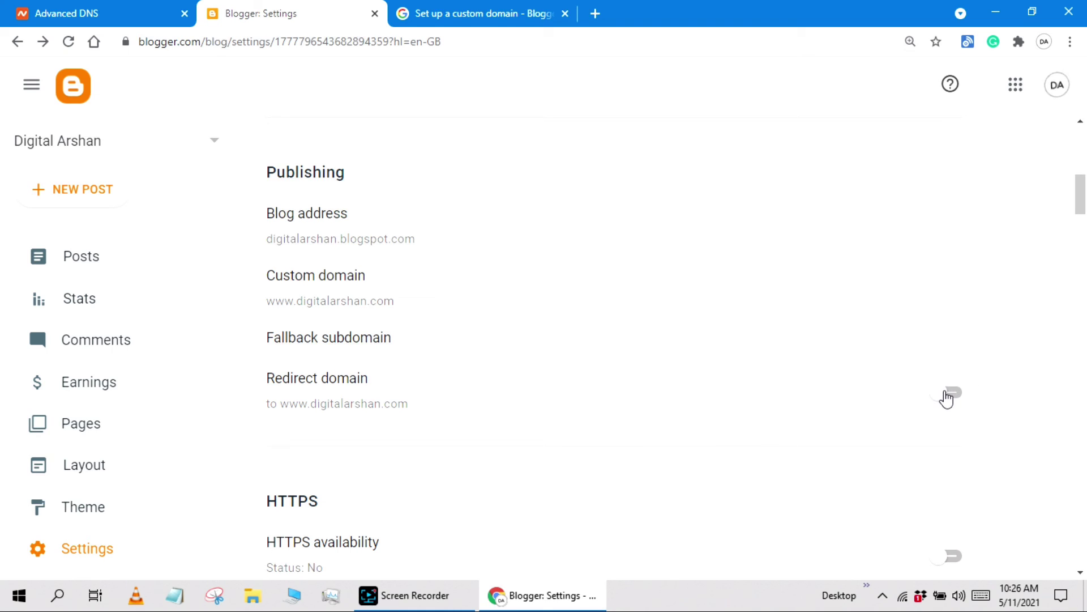
left_click(947, 396)
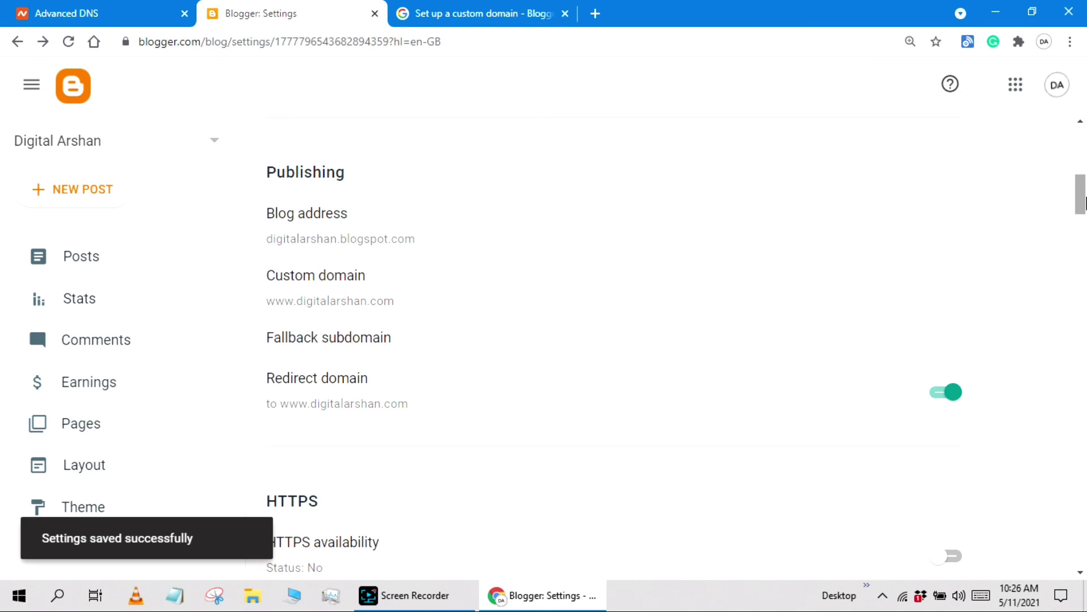
scroll(1085, 202, "down", 5)
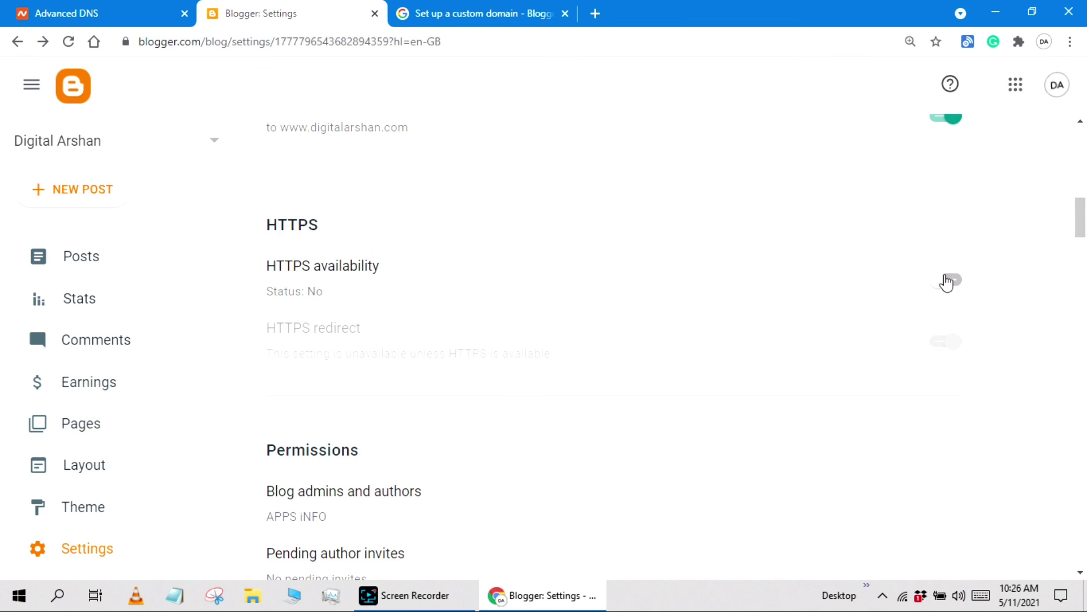
Turn on HTTPS availability in the blog's HTTPS settings.
left_click(947, 281)
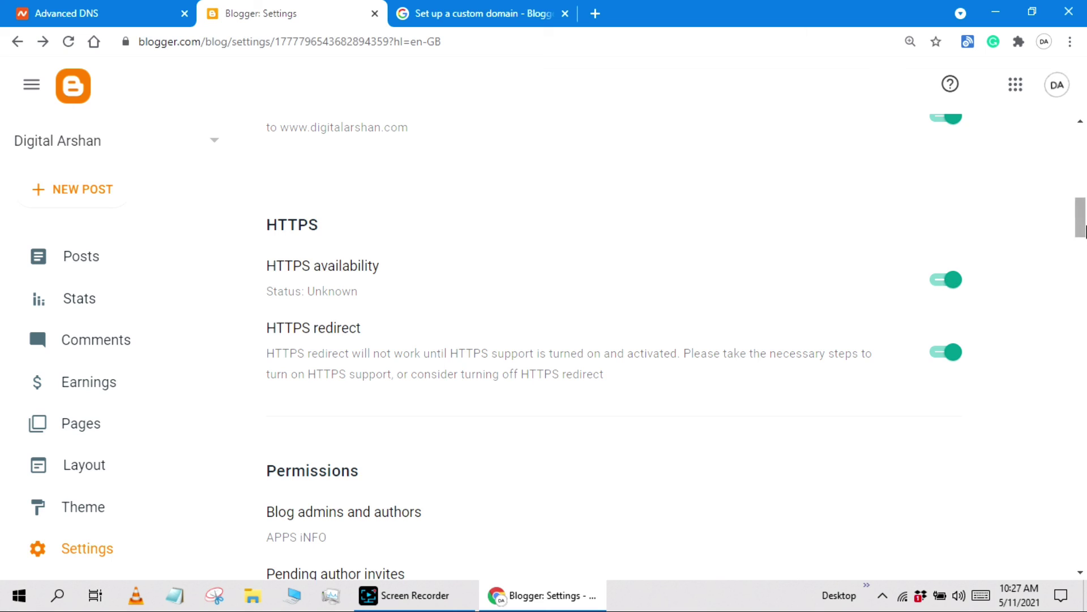
left_click_drag(1081, 218, 1079, 141)
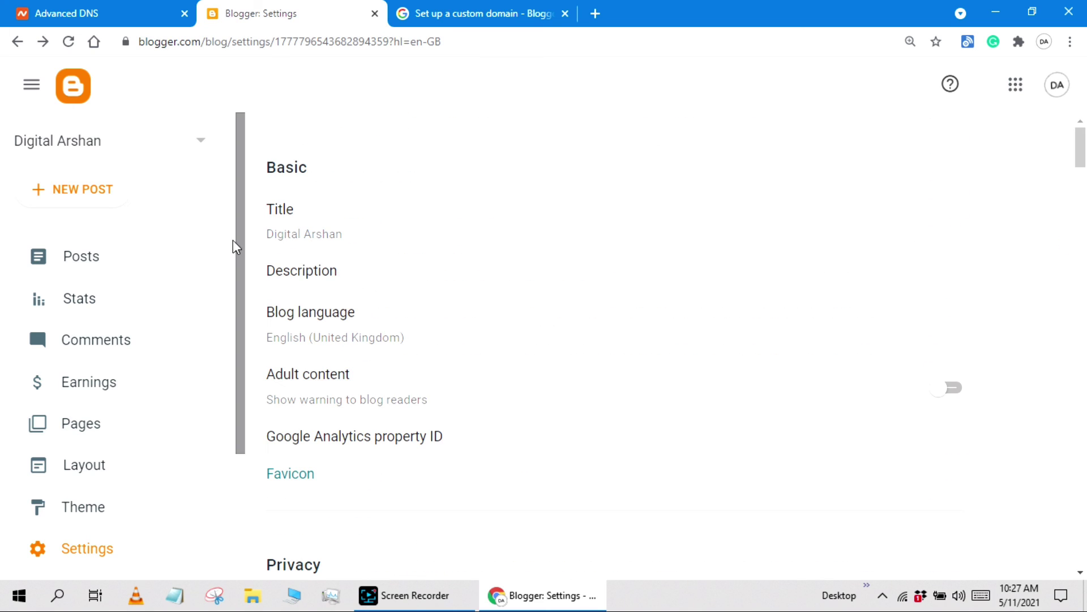
Load digitalarshan.com in a new browser tab to check the live blog, compare it with the tab already open, and close the duplicate.
left_click(595, 13)
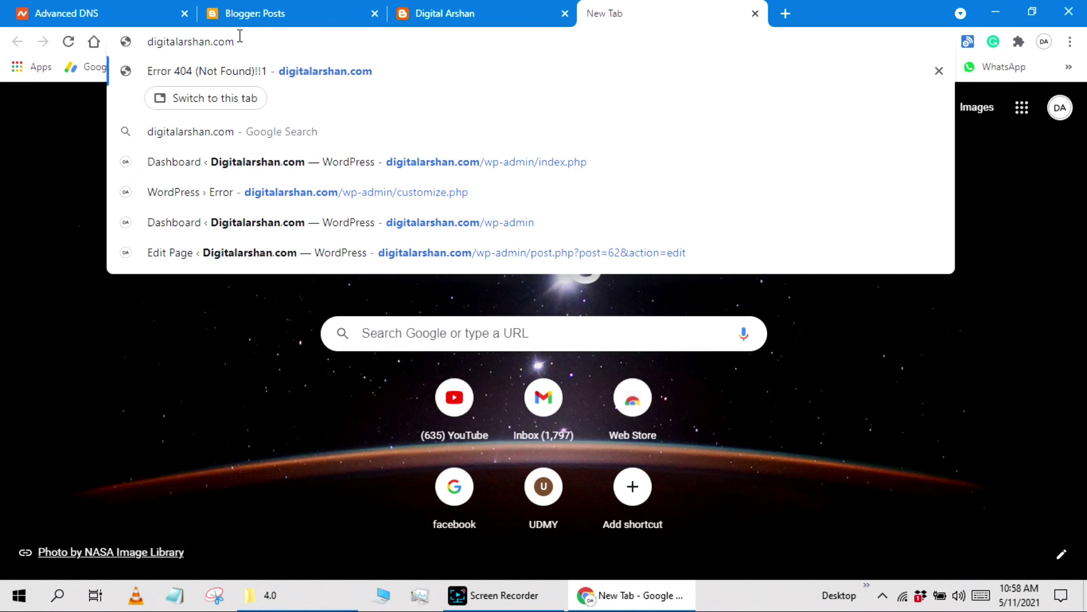
key("Return")
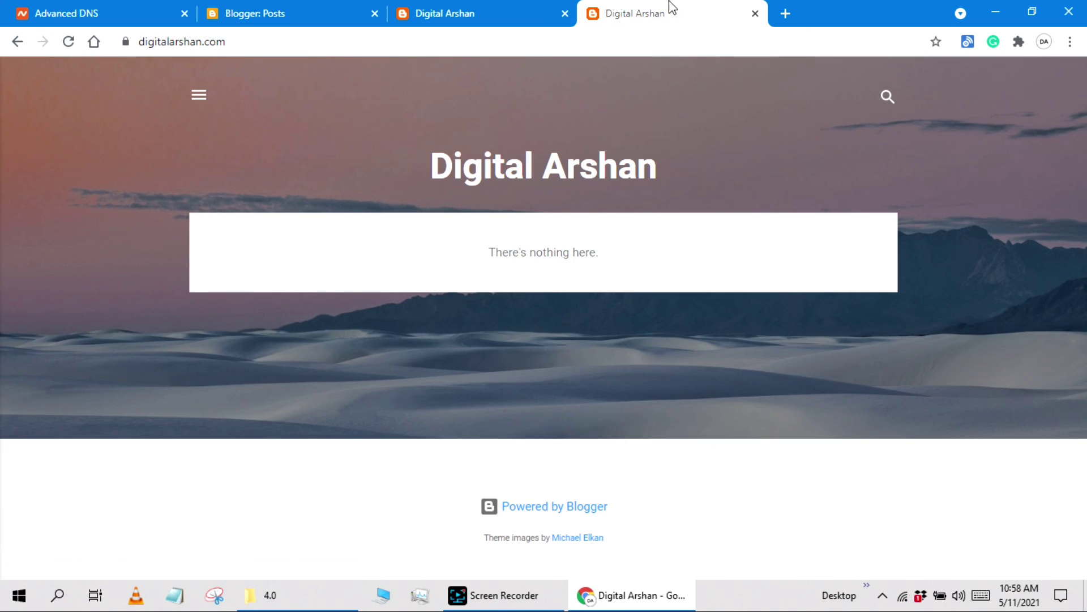
left_click(429, 6)
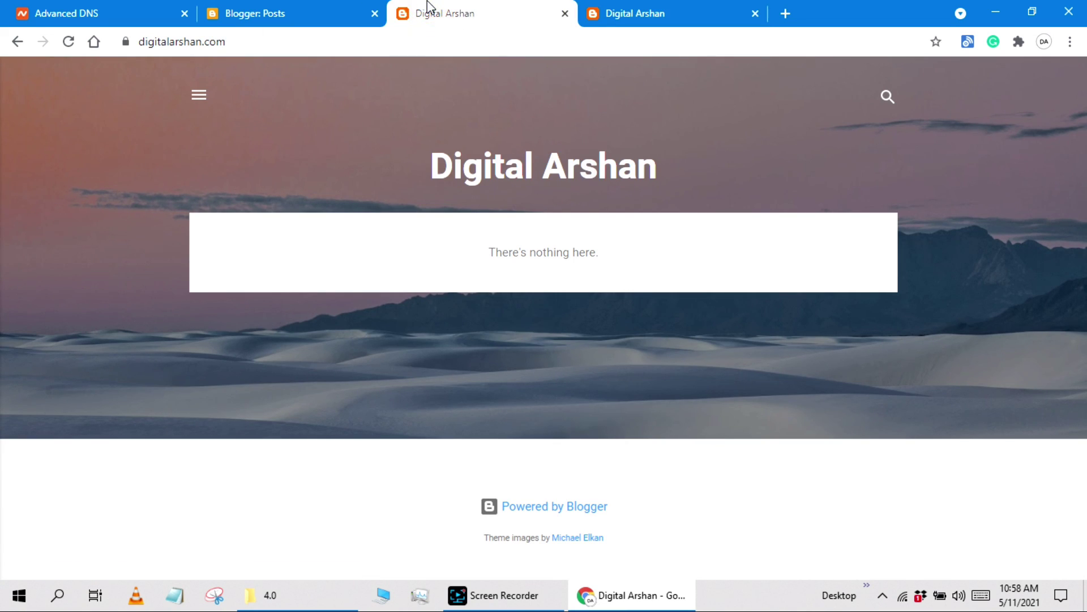
left_click(623, 10)
left_click(565, 14)
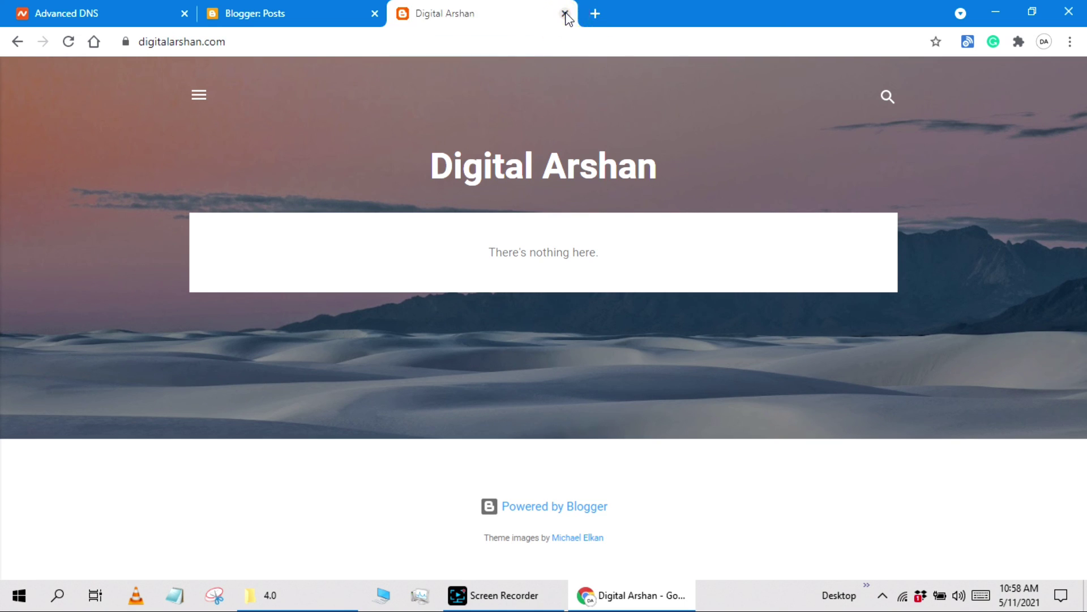